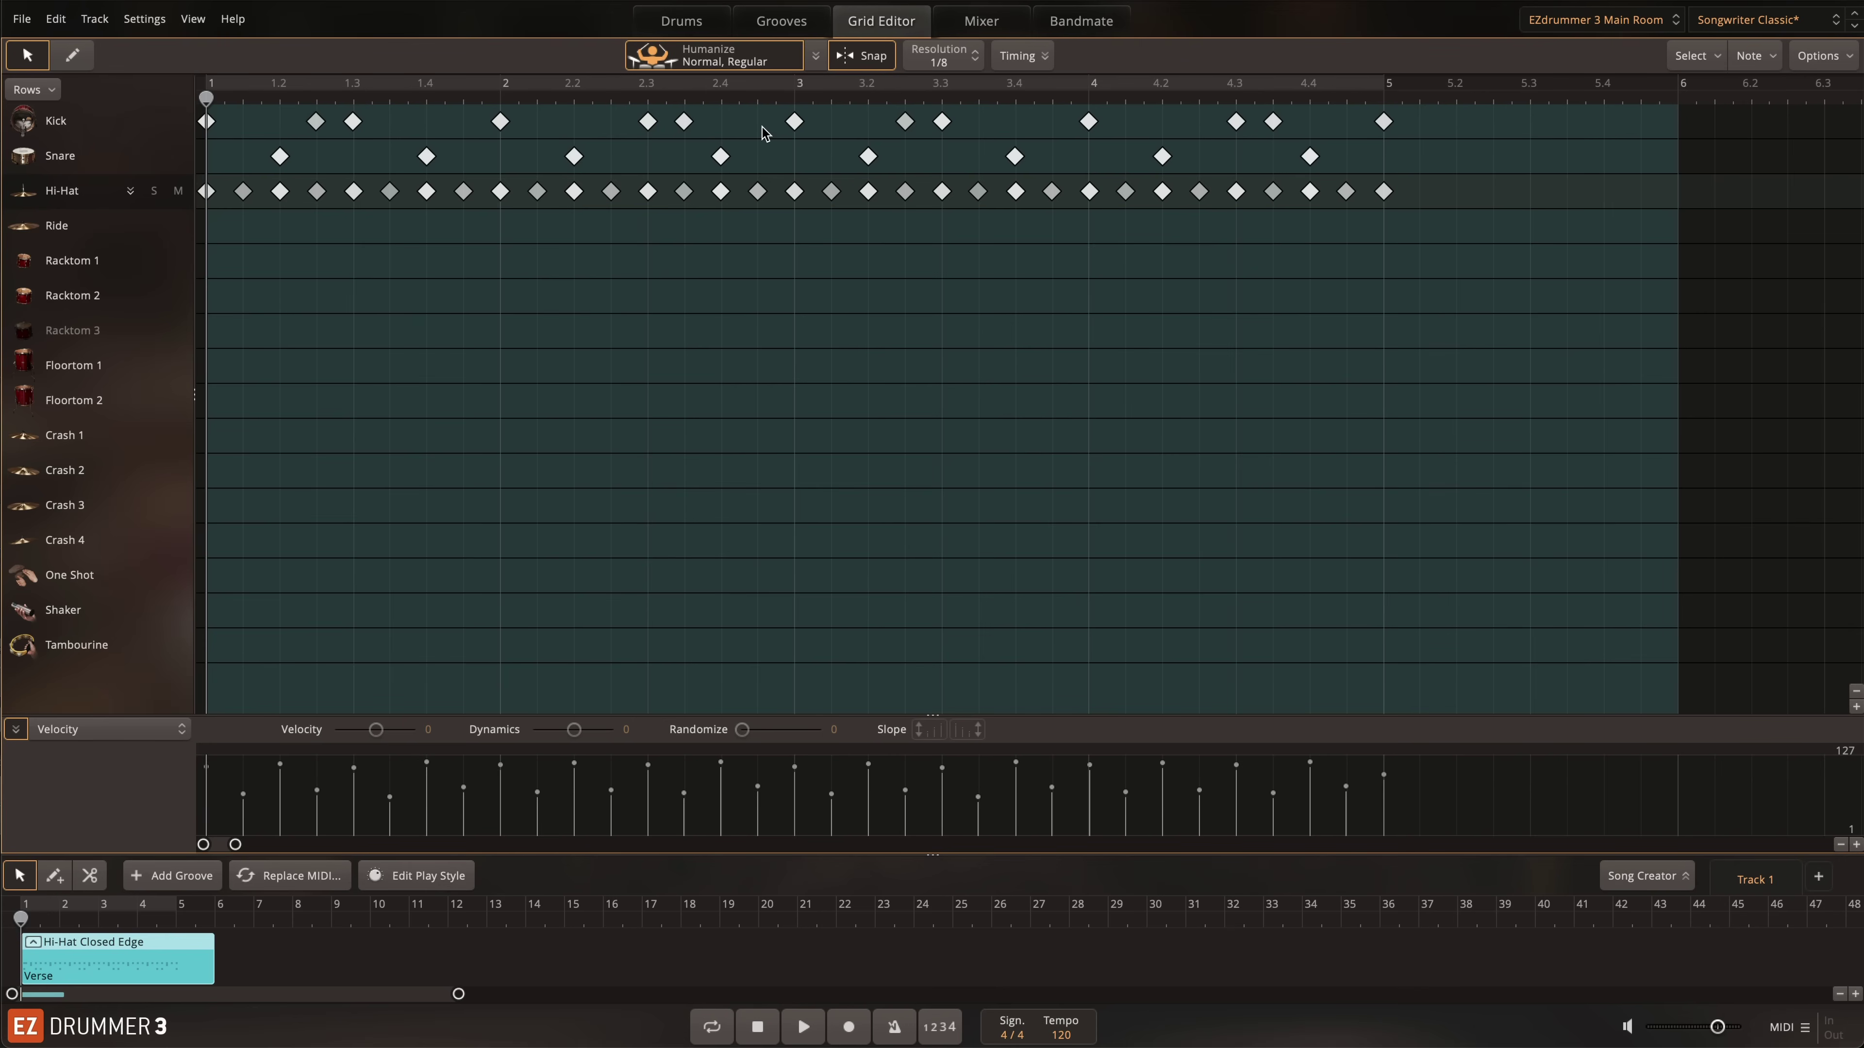
- Switch Humanize off and back on, then reveal the Velocity Style choices
click(747, 59)
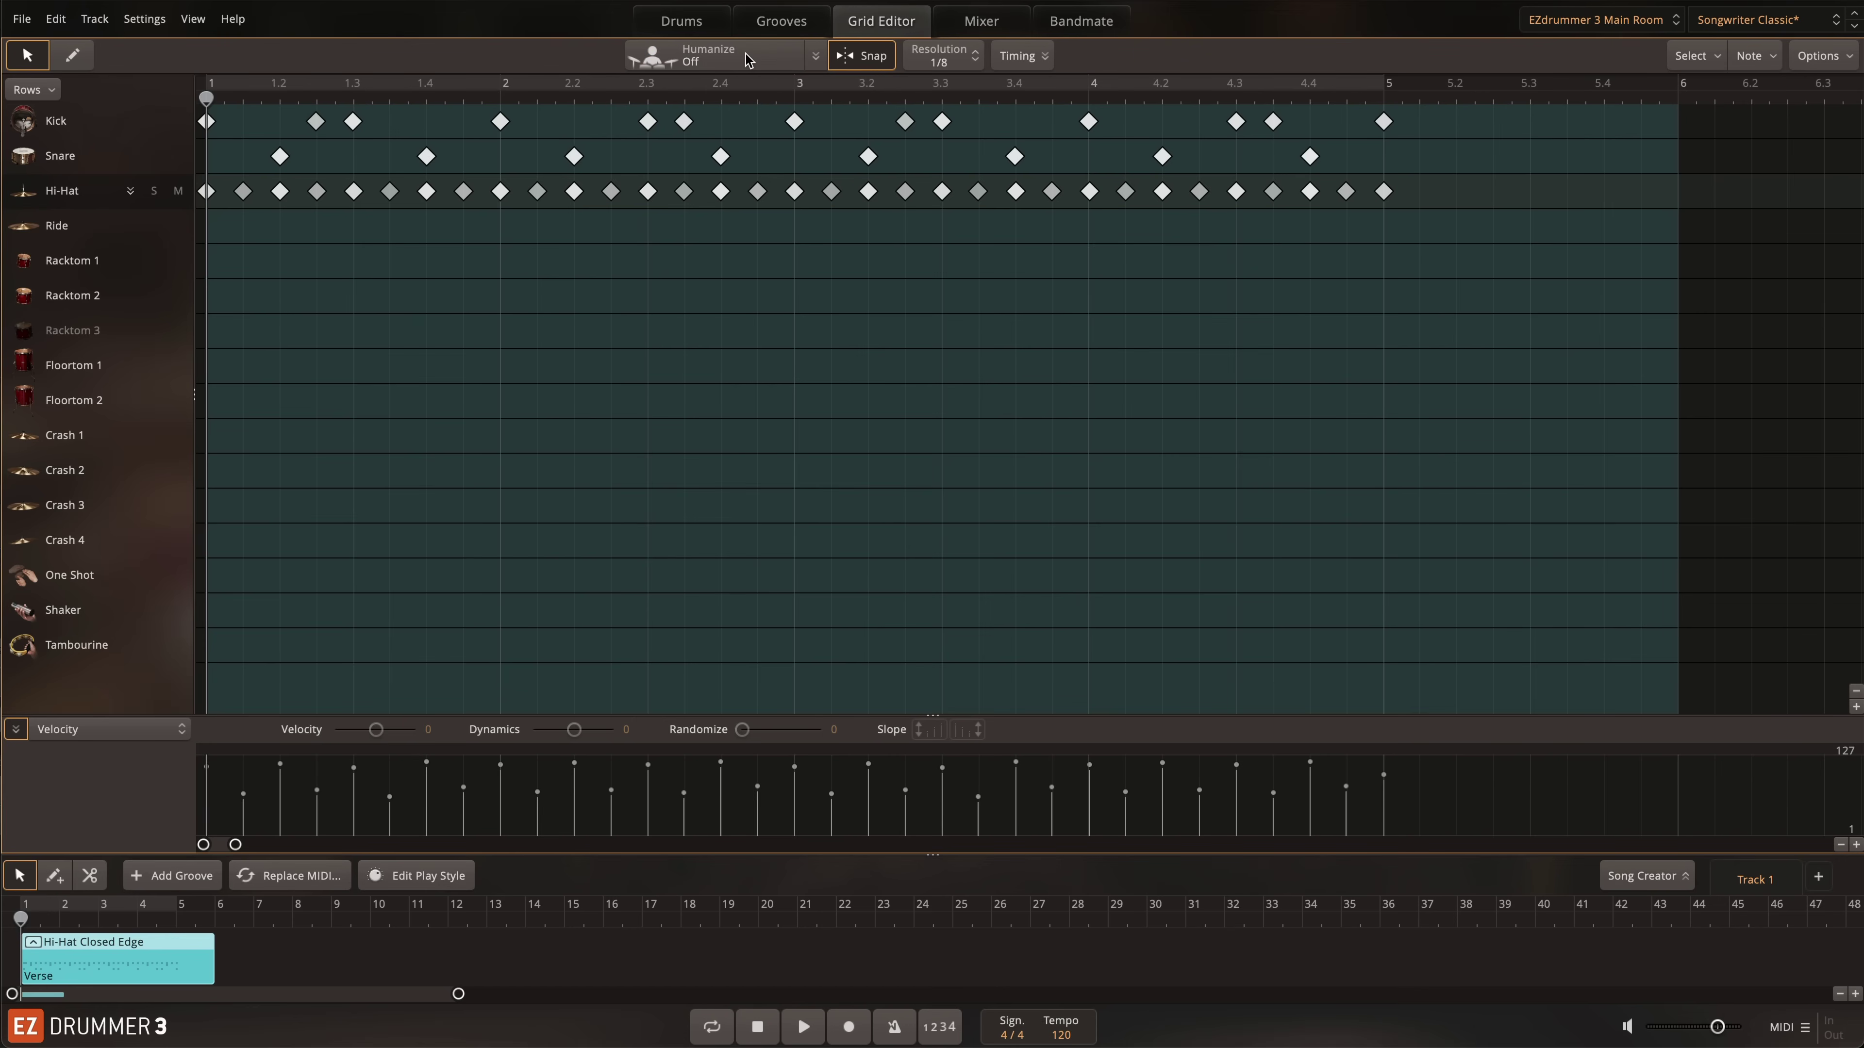
click(747, 59)
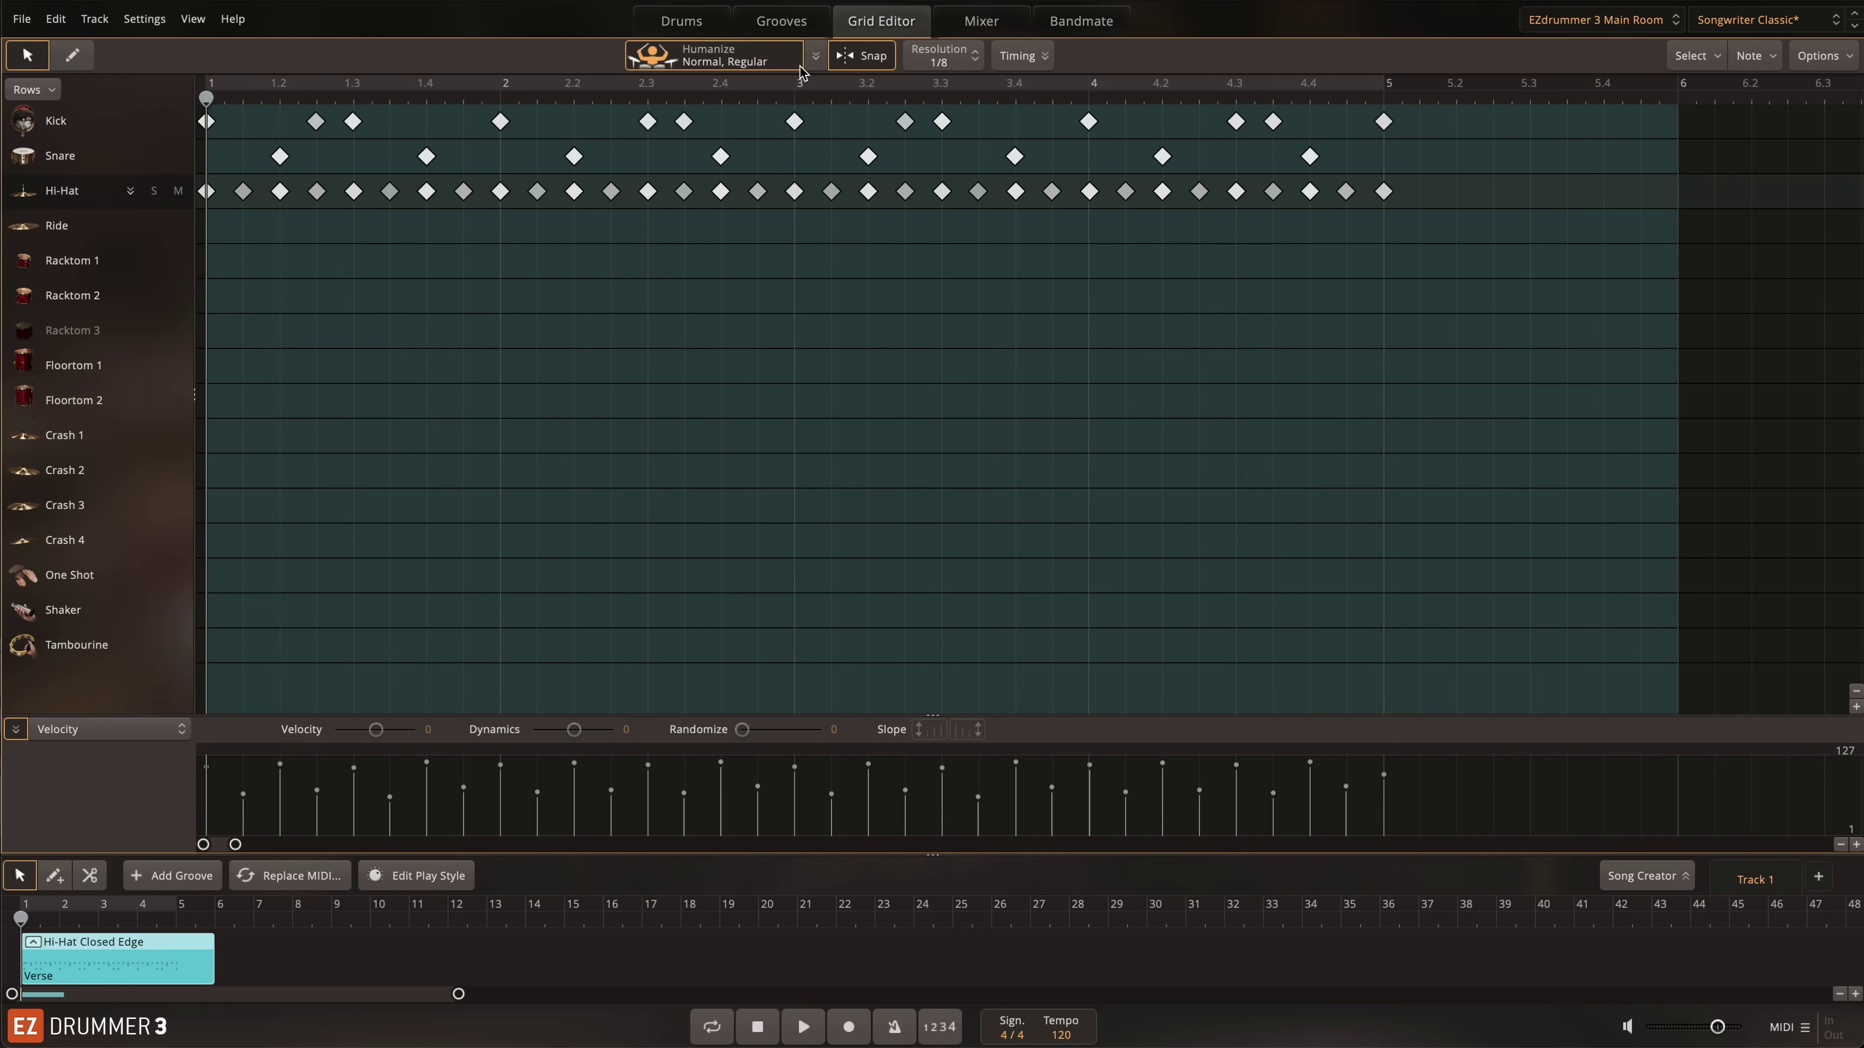
click(814, 56)
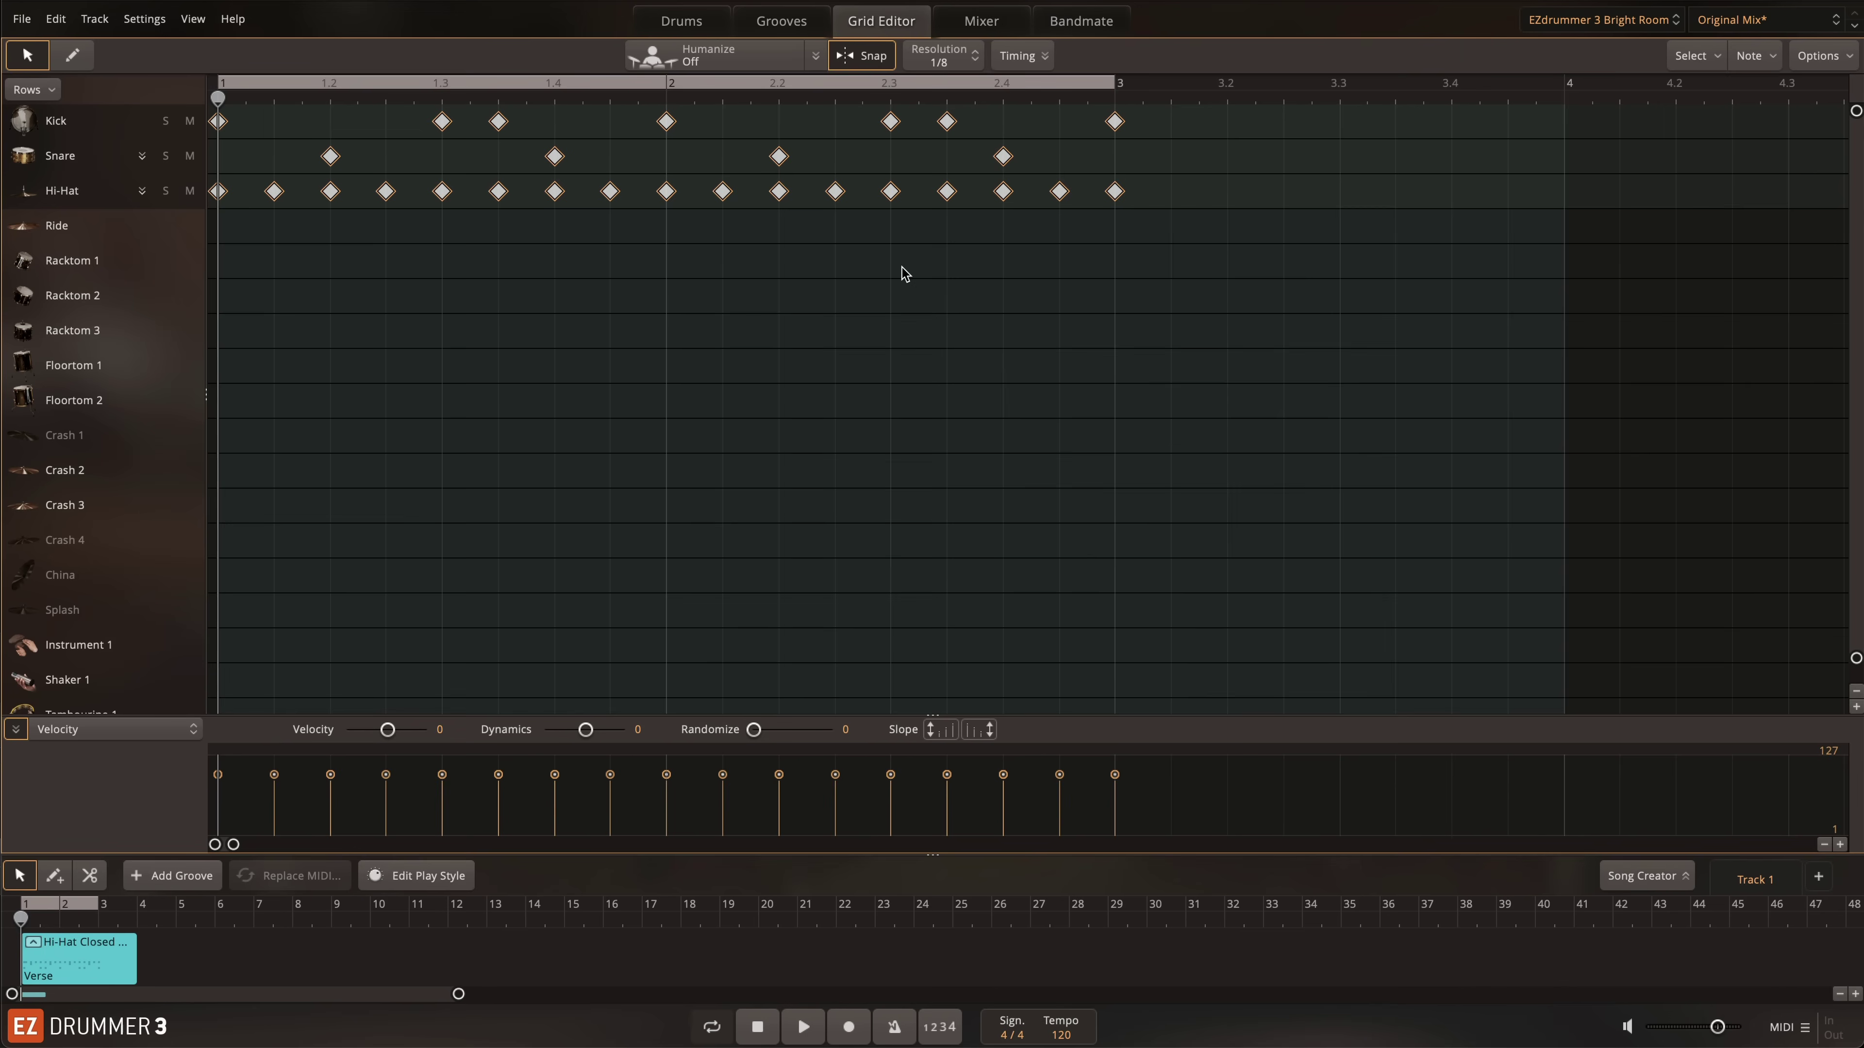
- Play the two-bar groove, humanize it as Normal, Regular, and play it again
key(space)
click(751, 63)
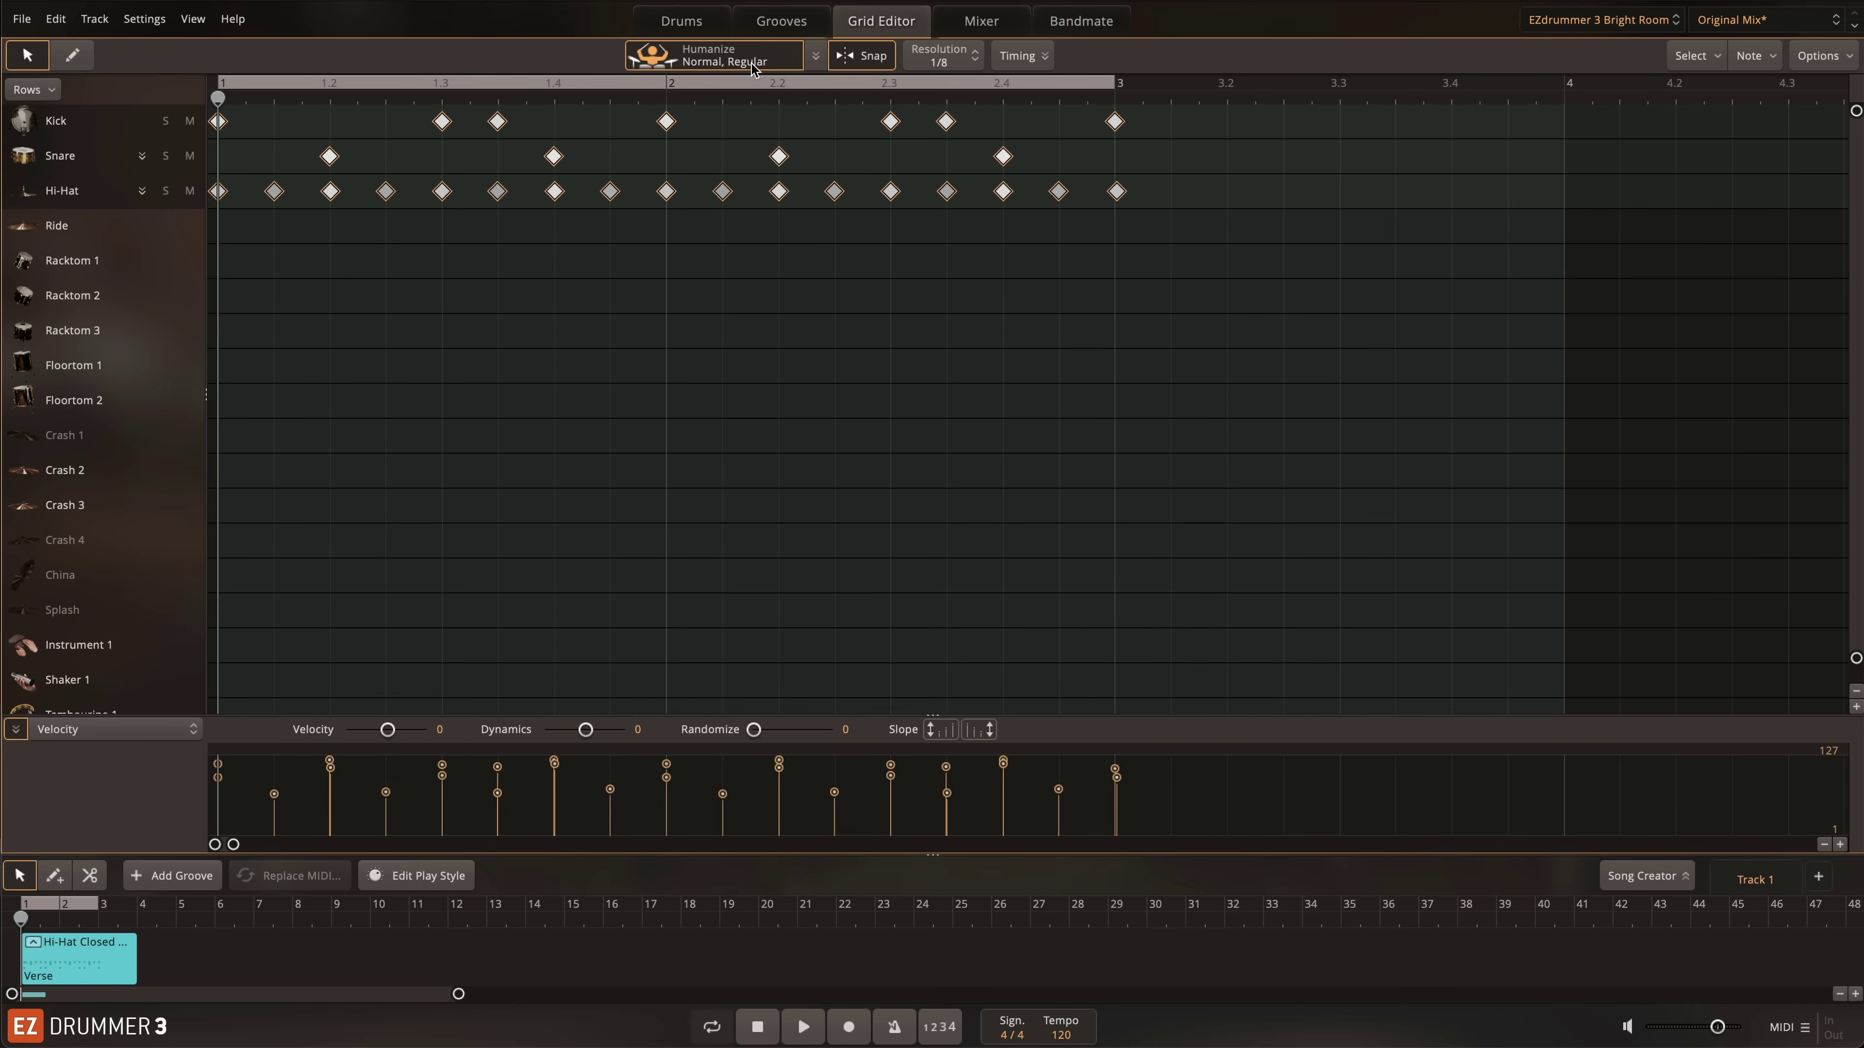
key(space)
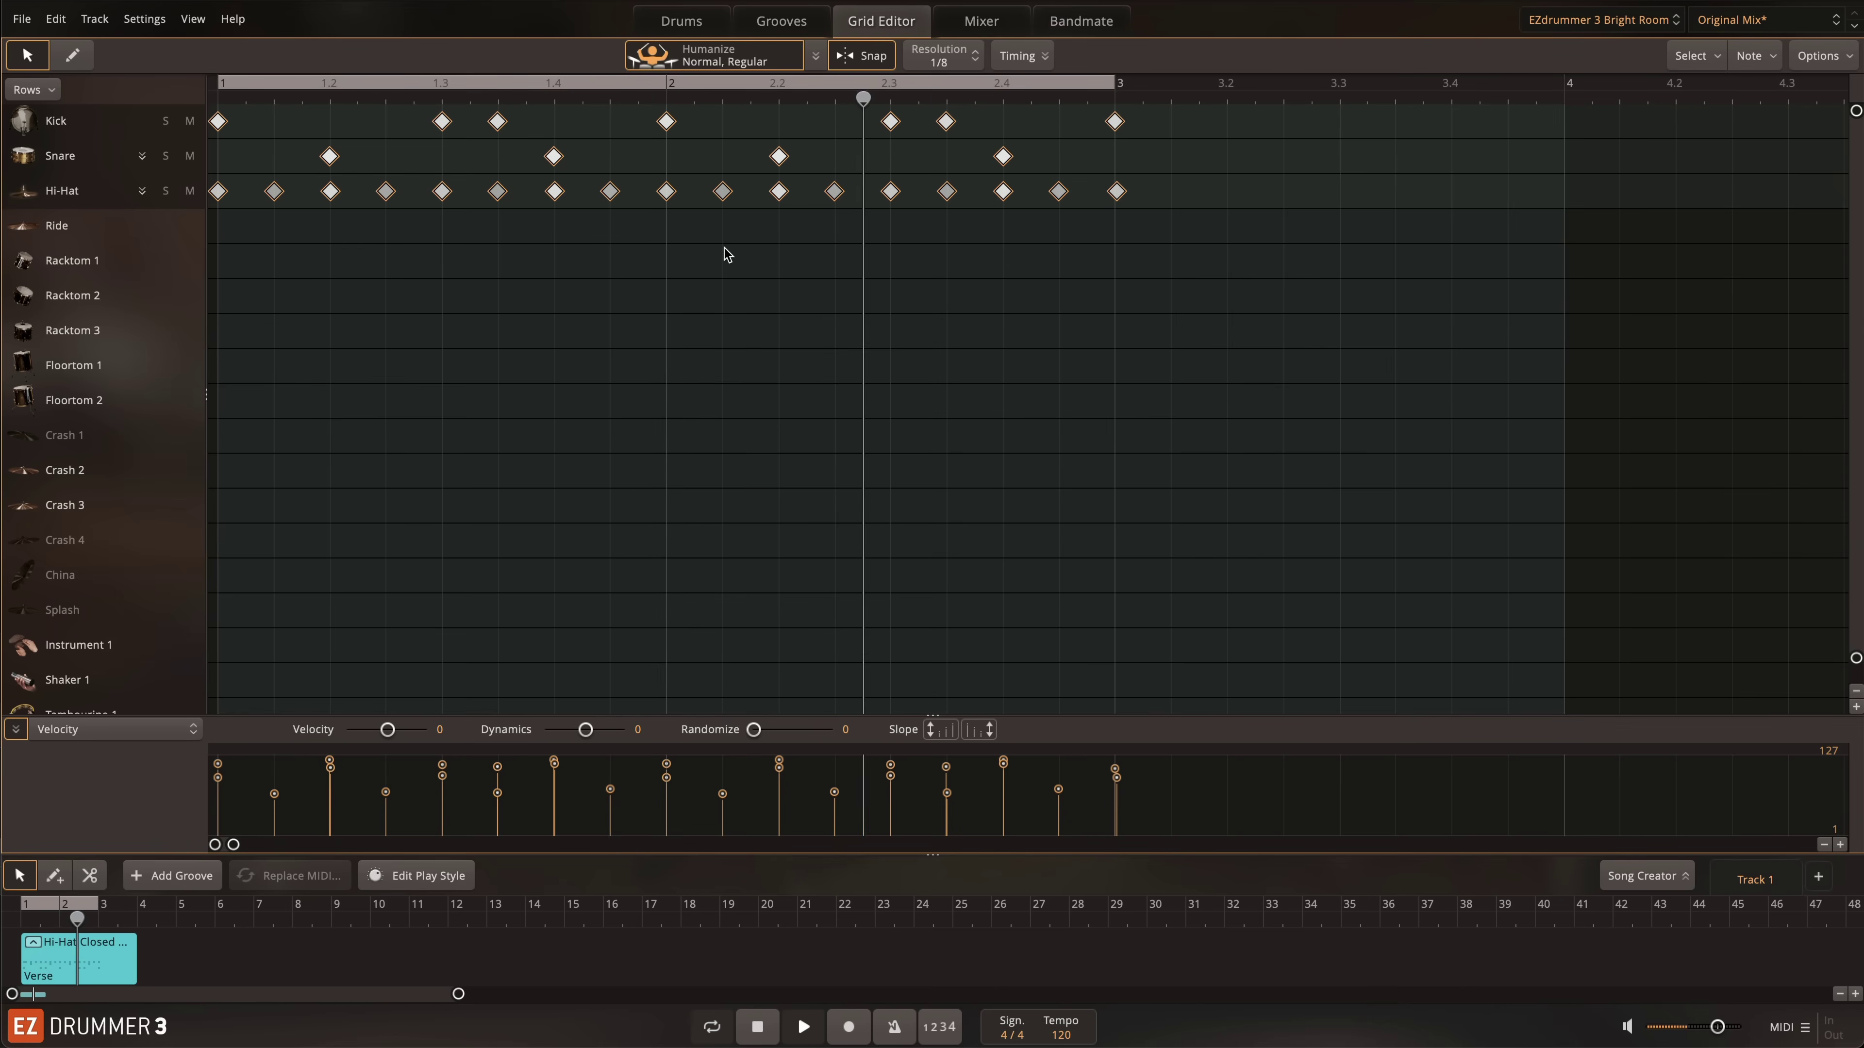
- Stop playback, show the velocity style options, and audition the new 160 BPM groove
key(space)
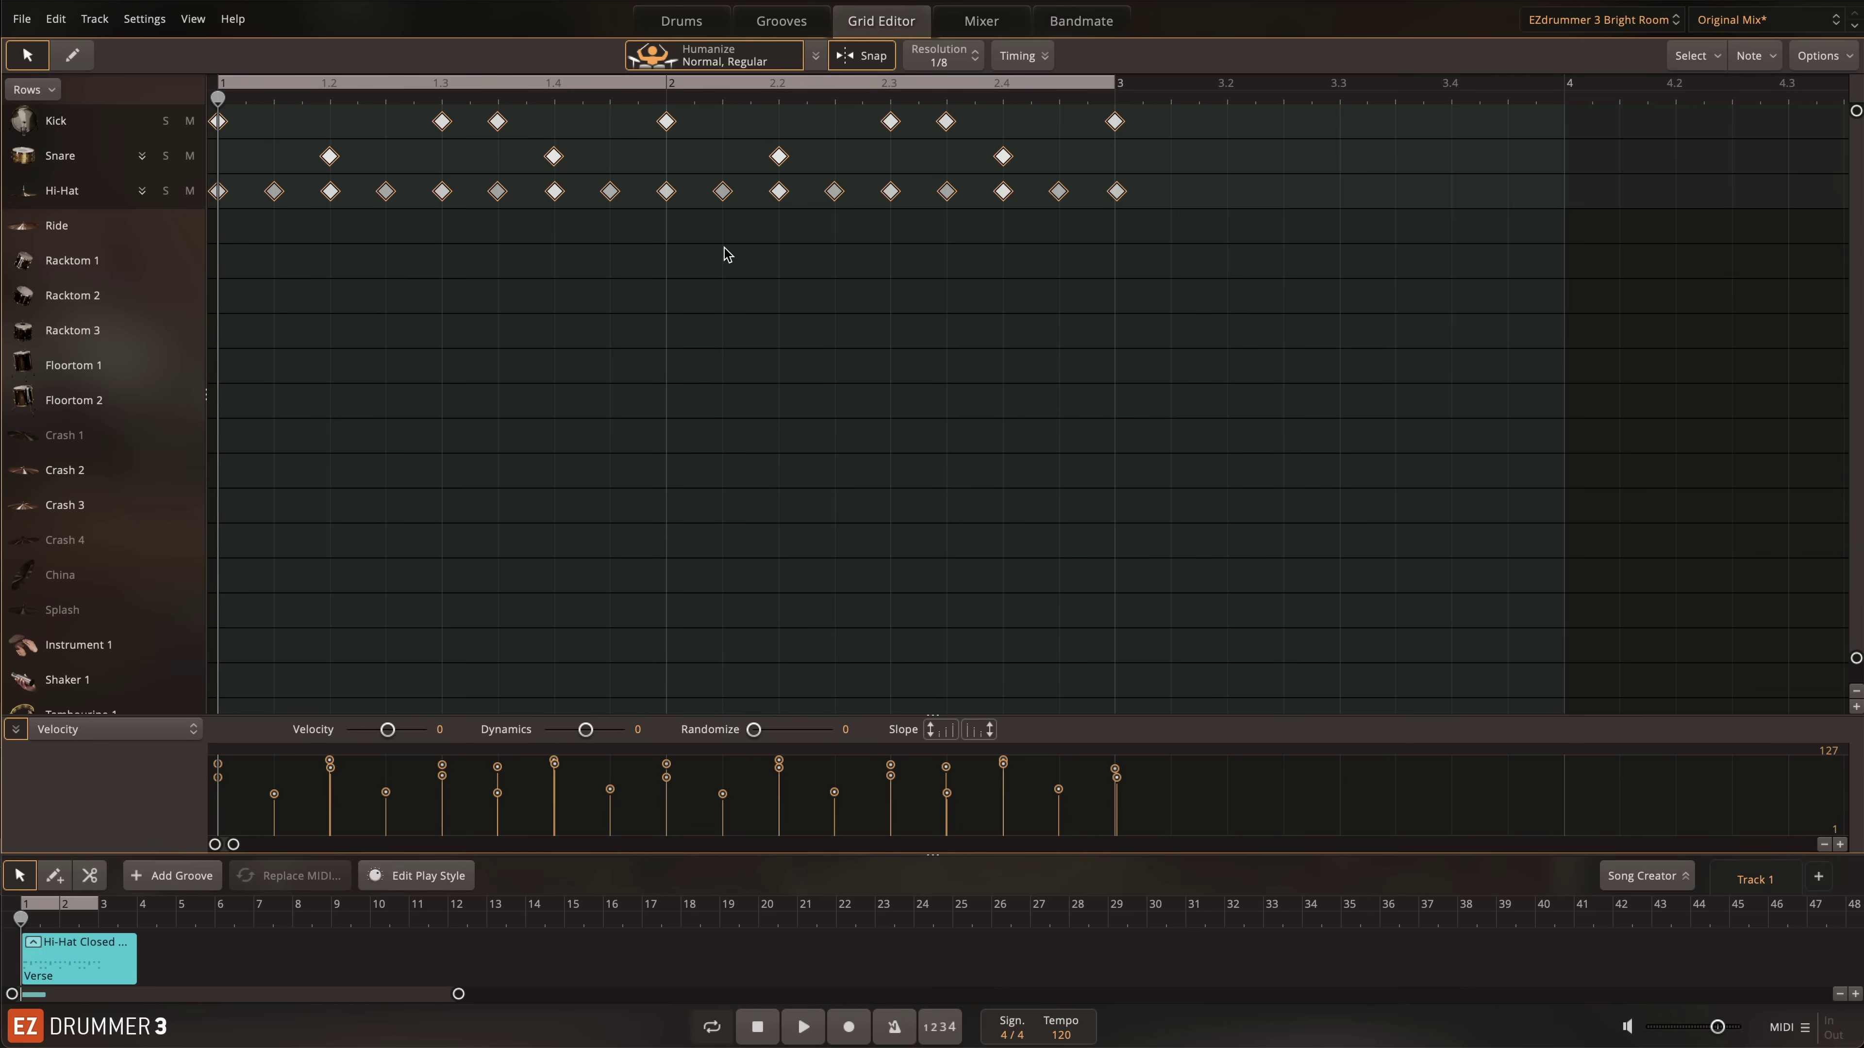
click(816, 55)
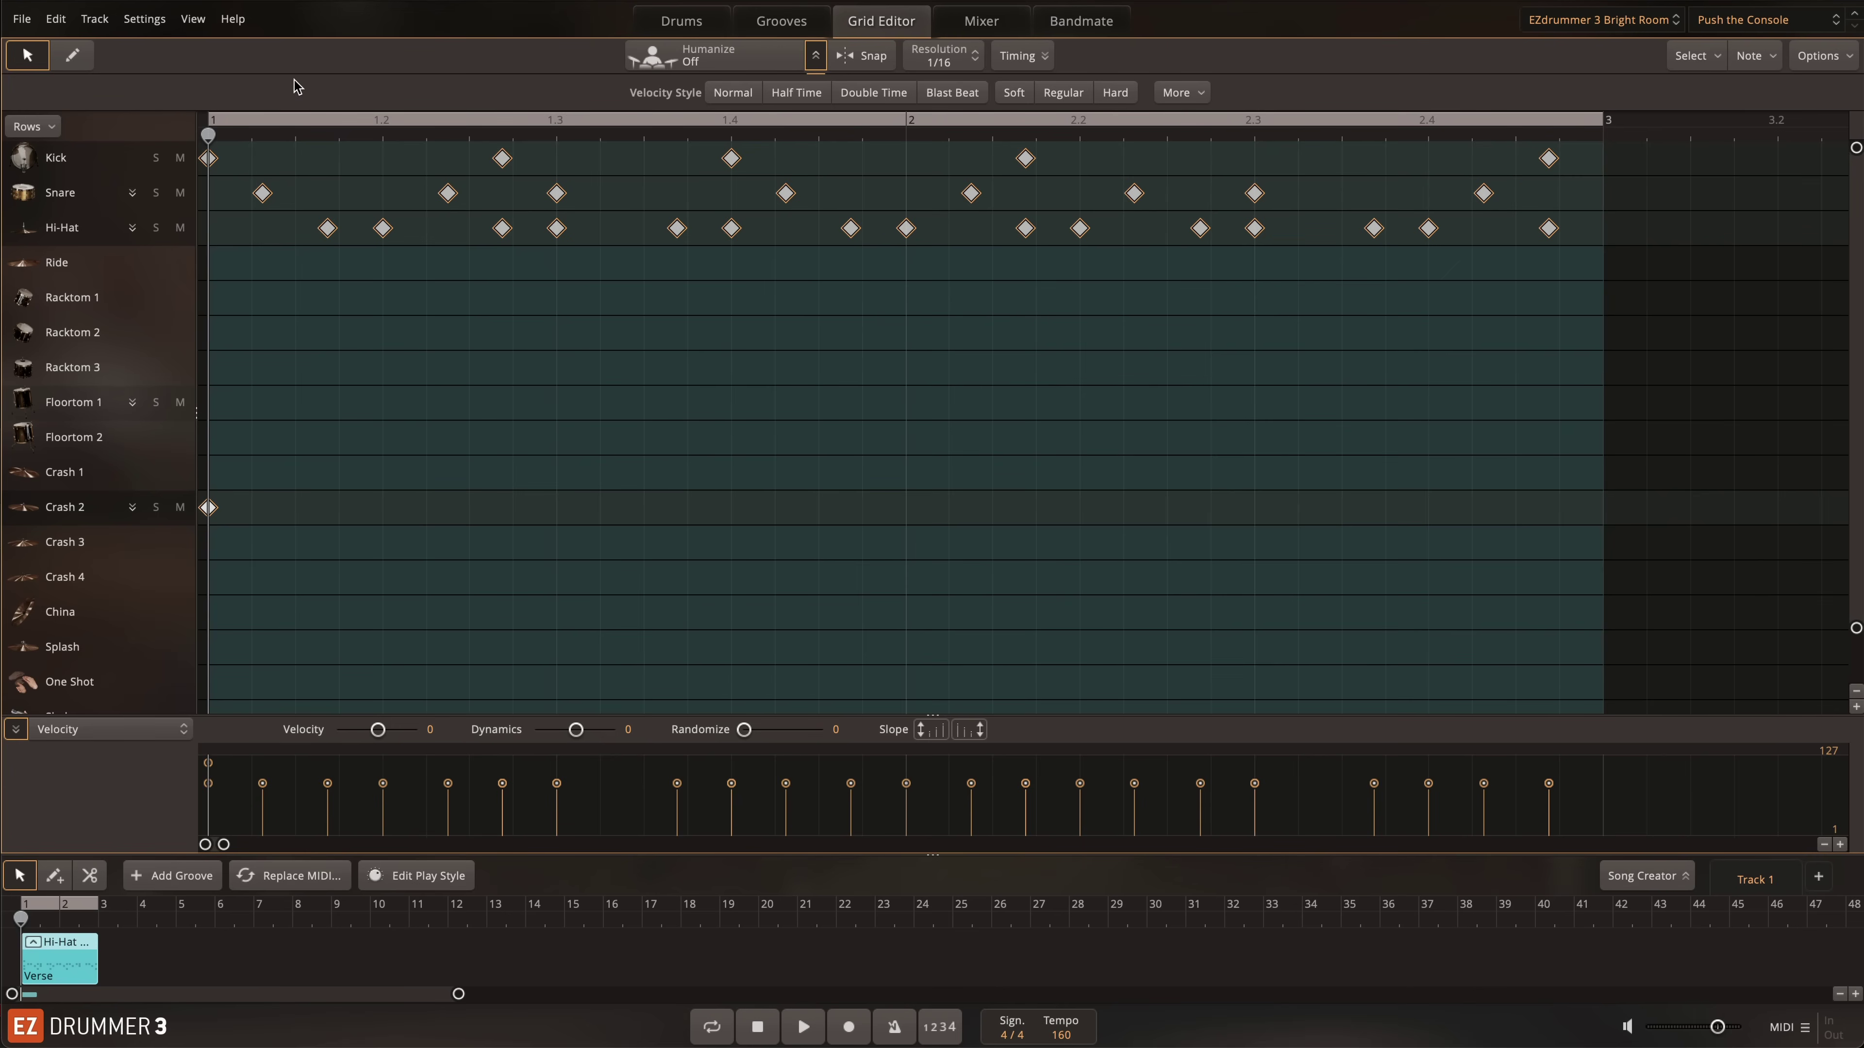
key(space)
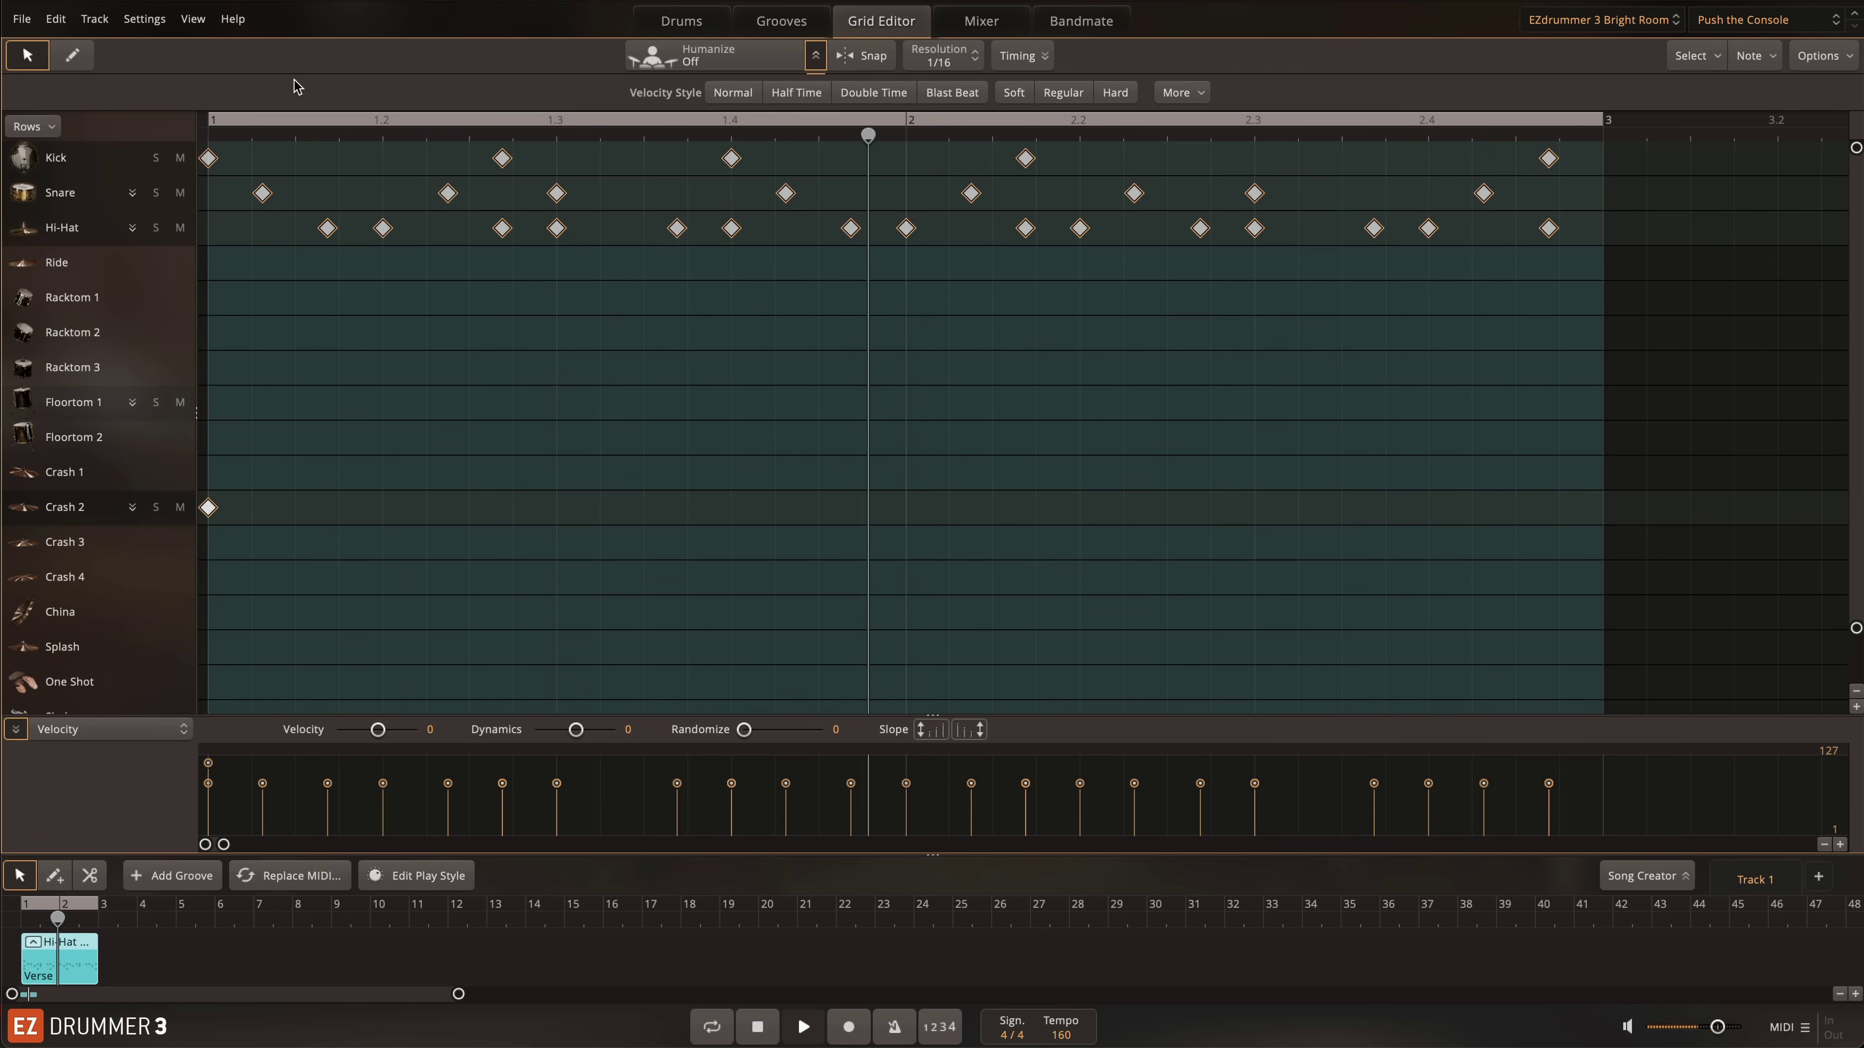
key(space)
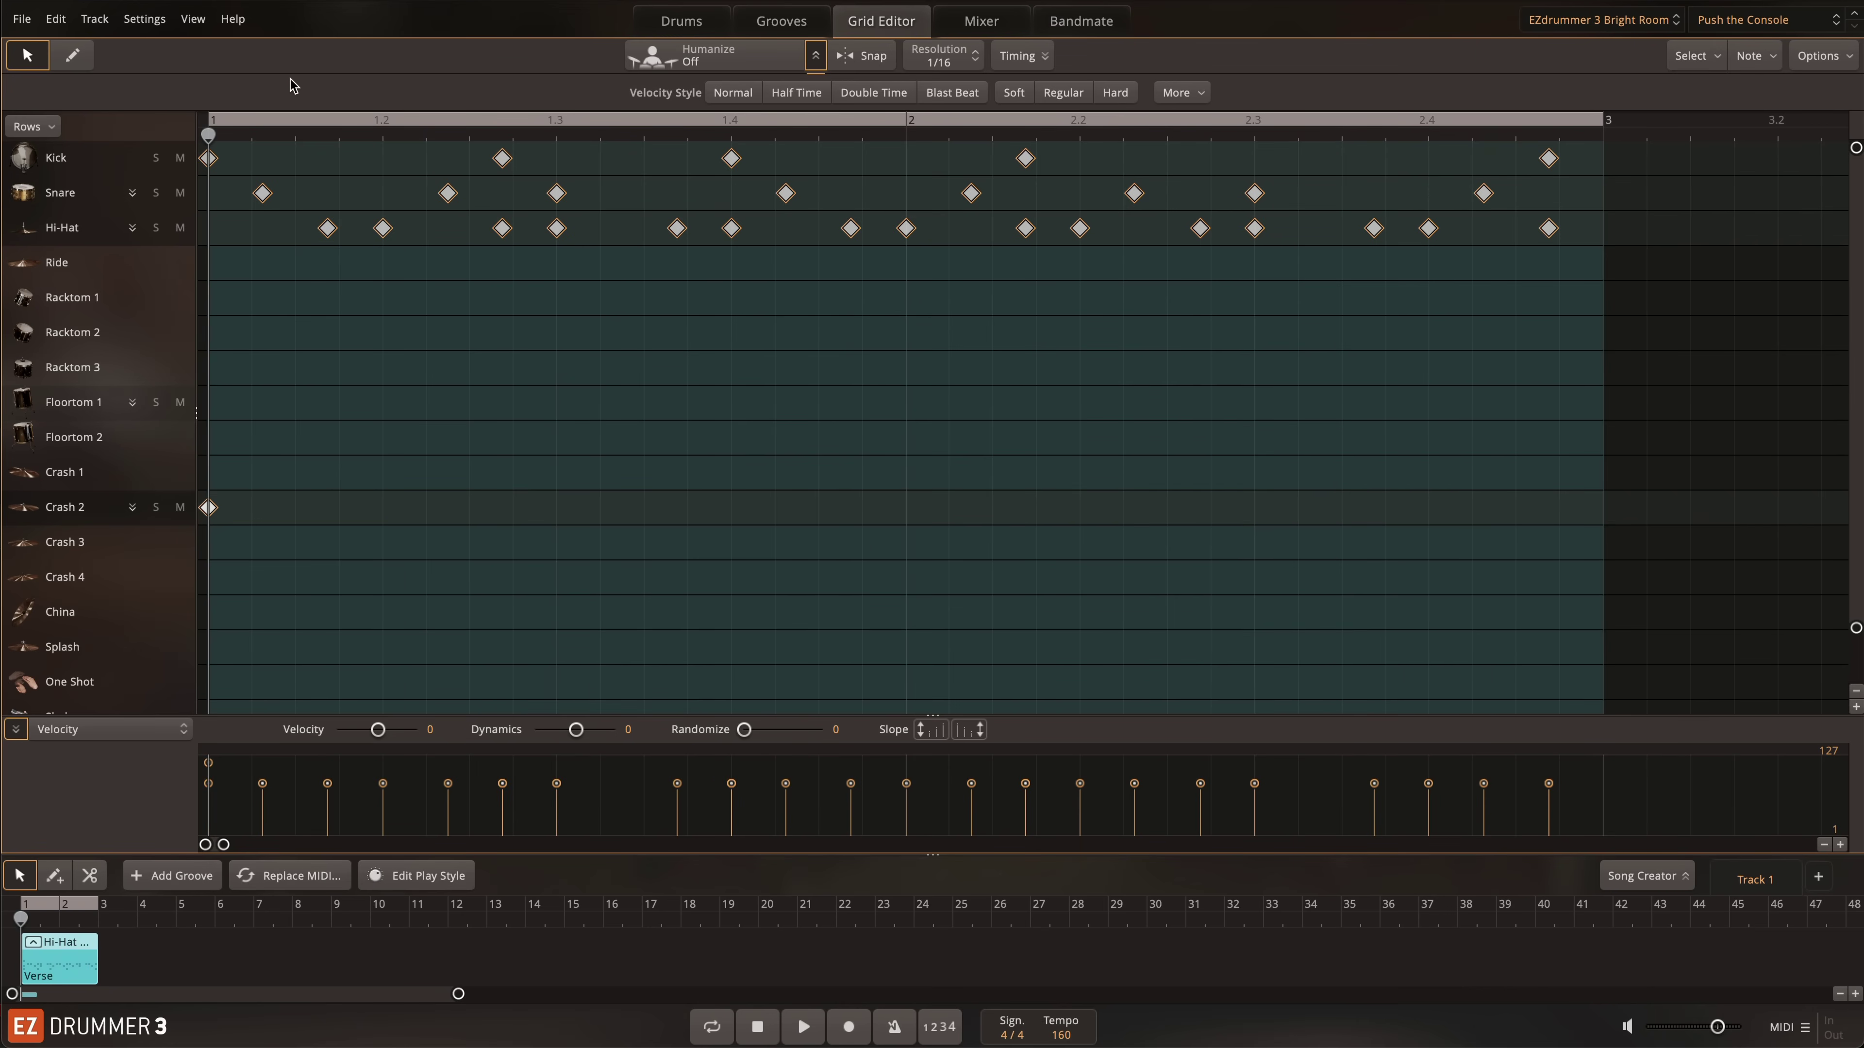
- Humanize the groove in Half Time, Regular style and play it back
click(747, 68)
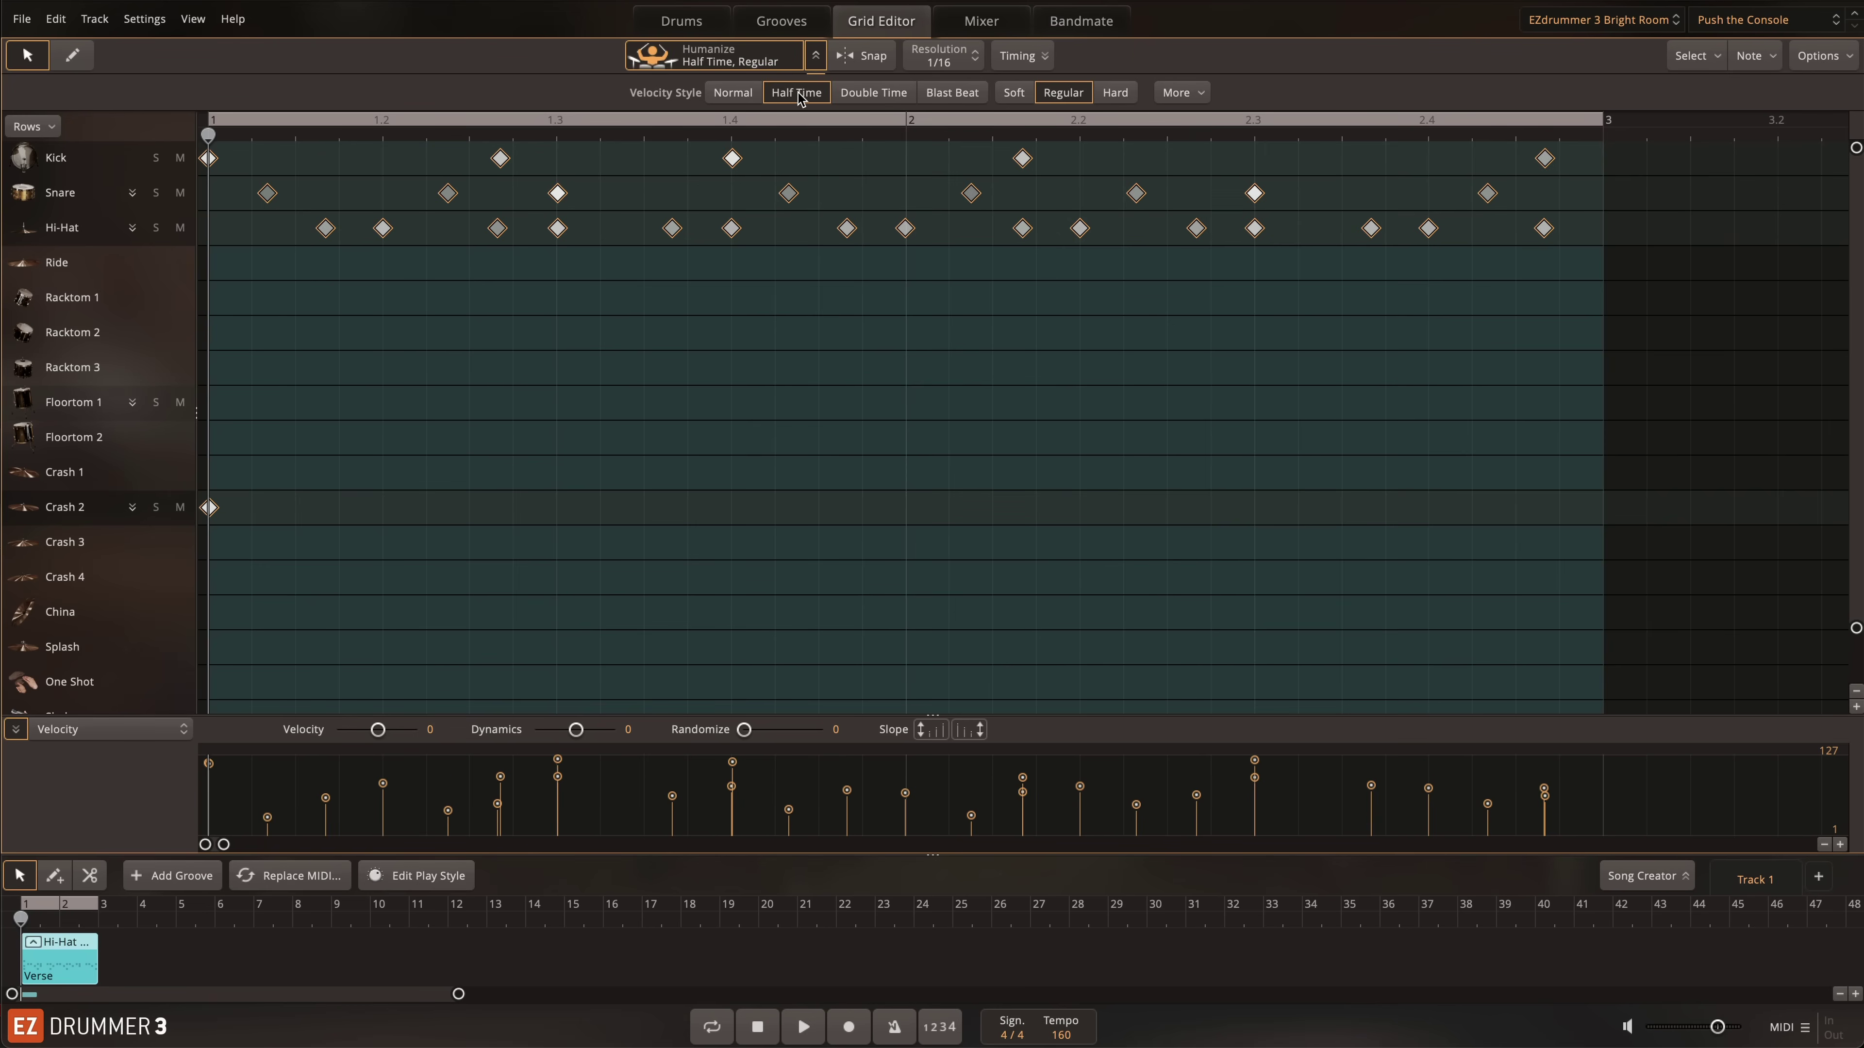
key(space)
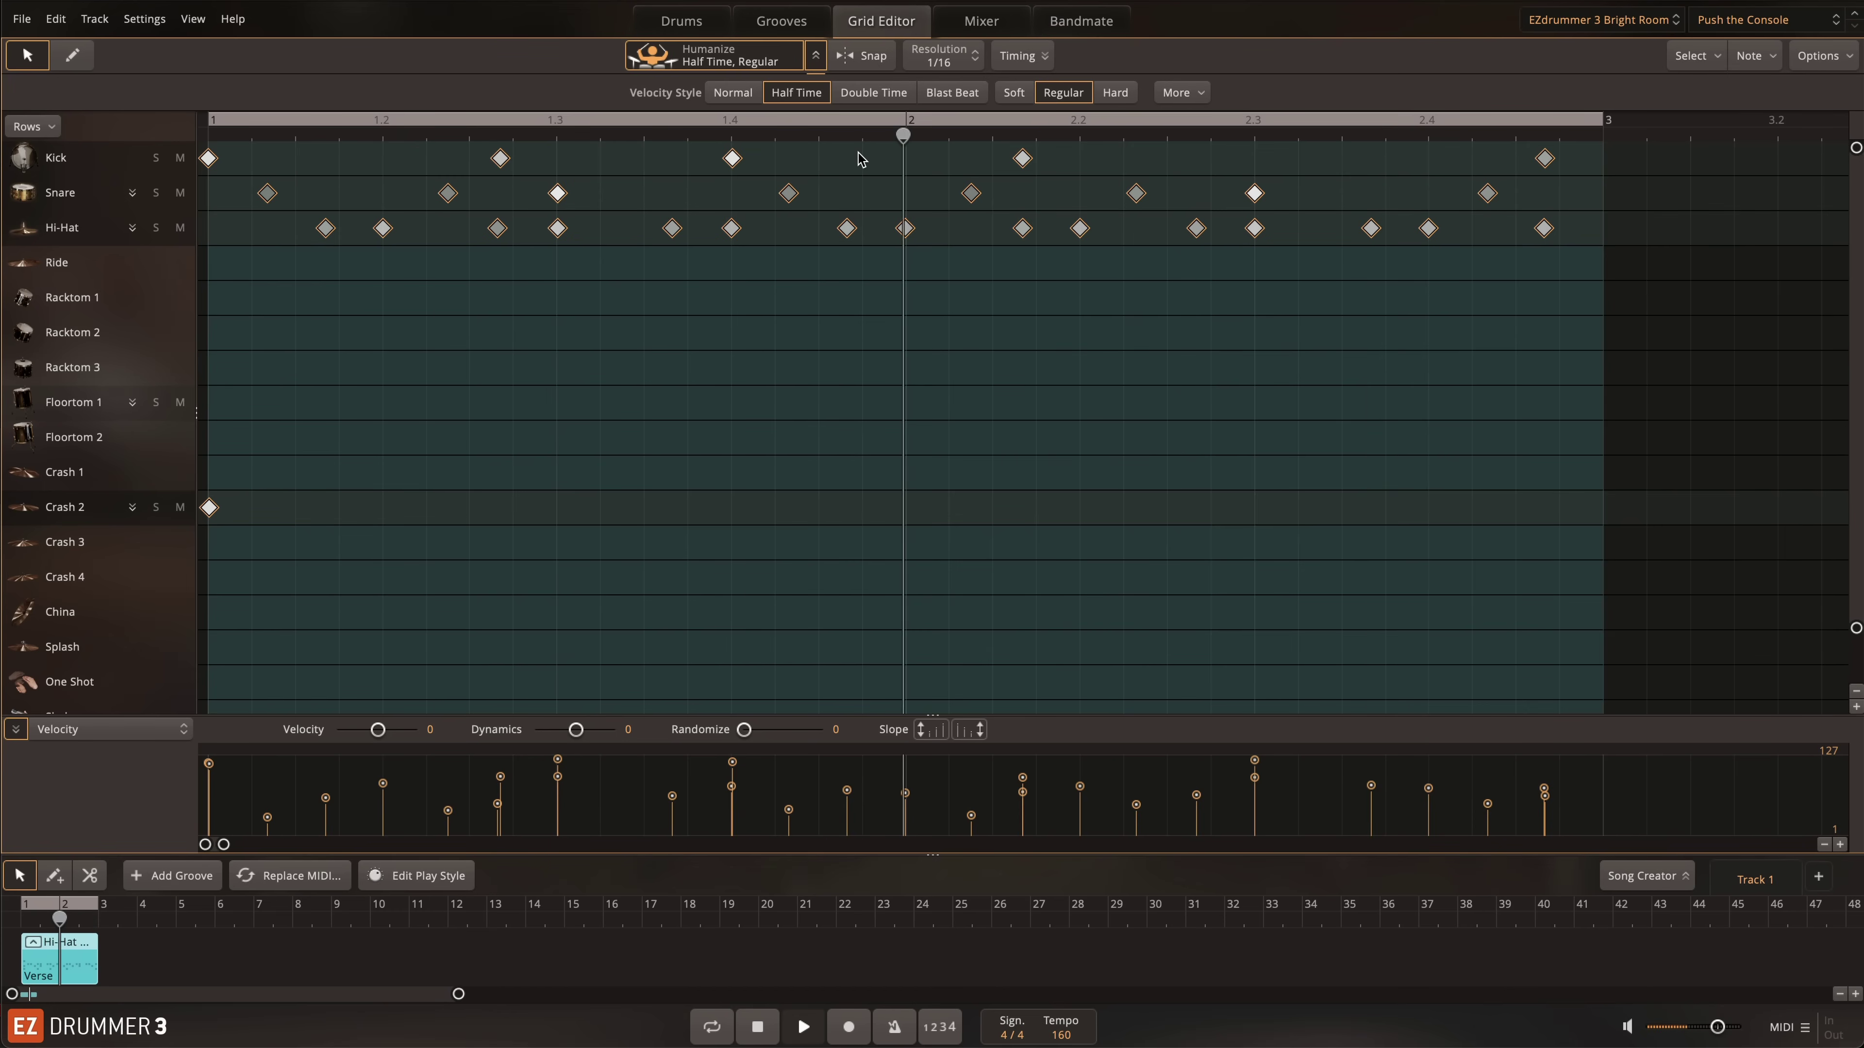
key(space)
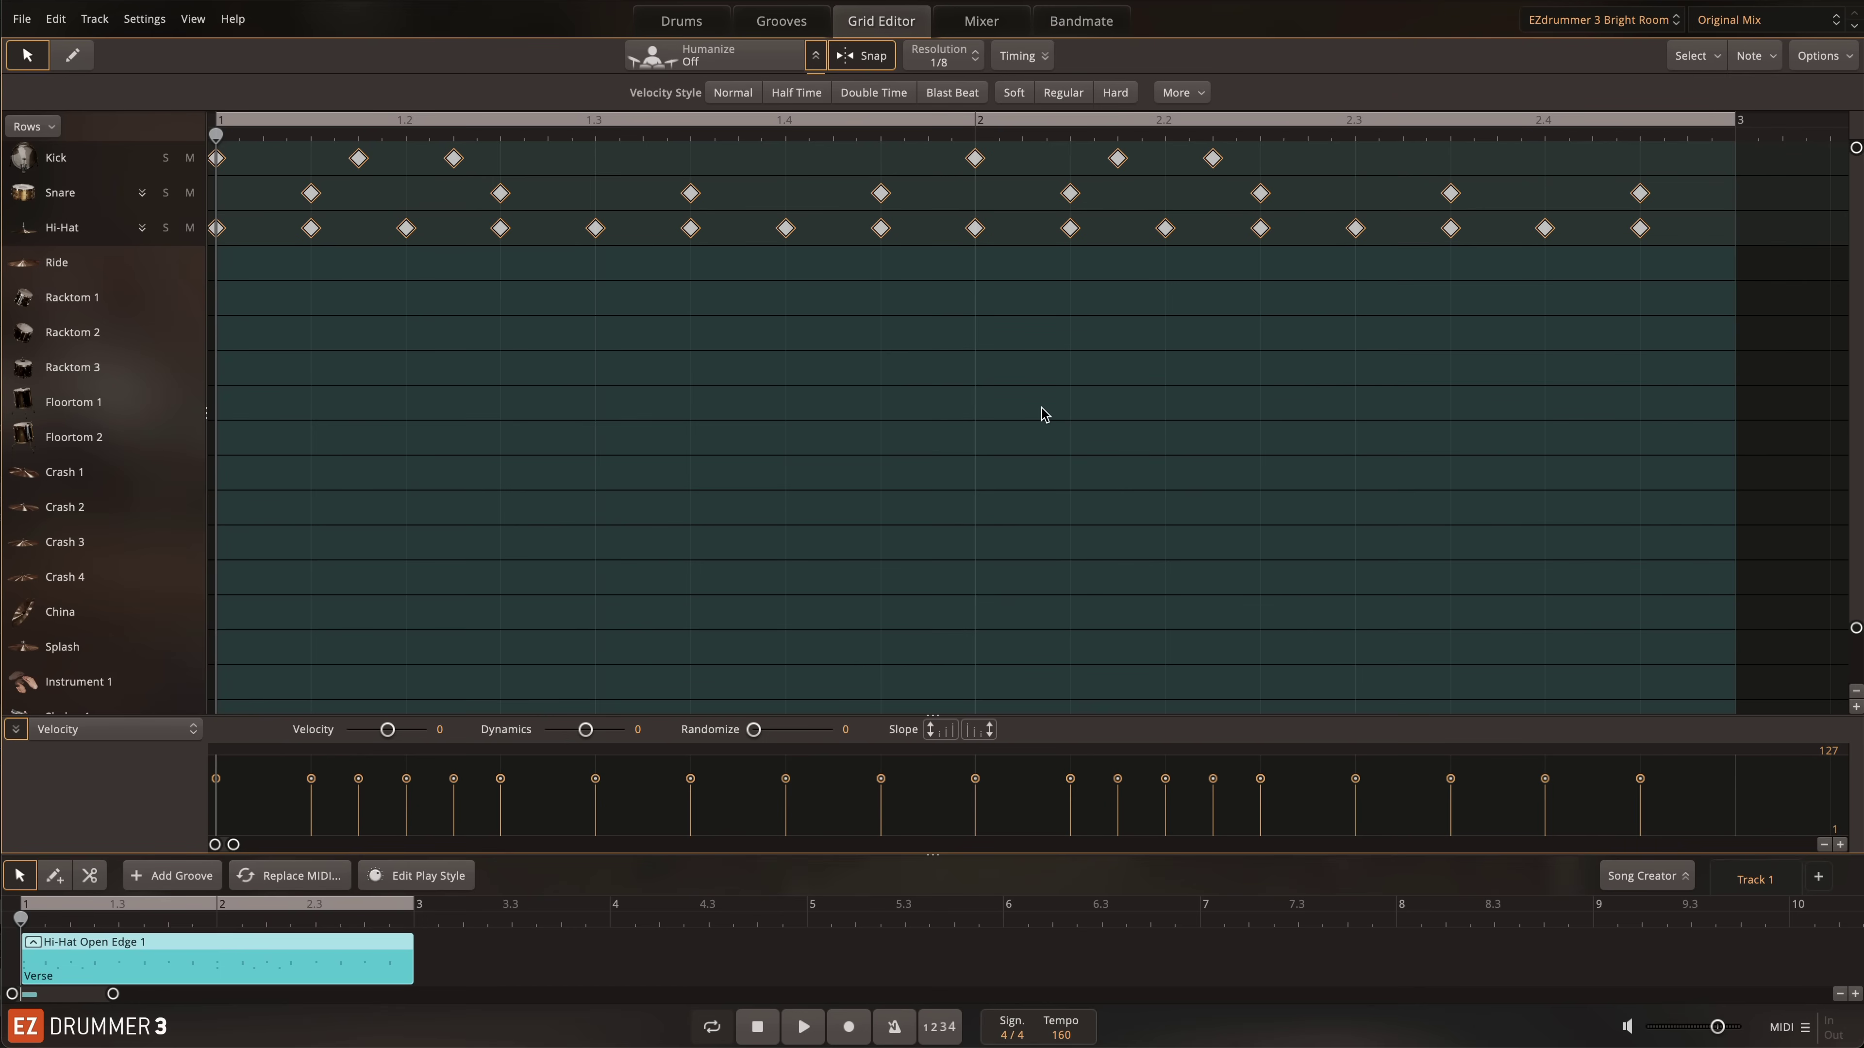
- Humanize the Hi-Hat Open Edge 1 groove in Double Time, Regular, then play the newly loaded intro groove
key(space)
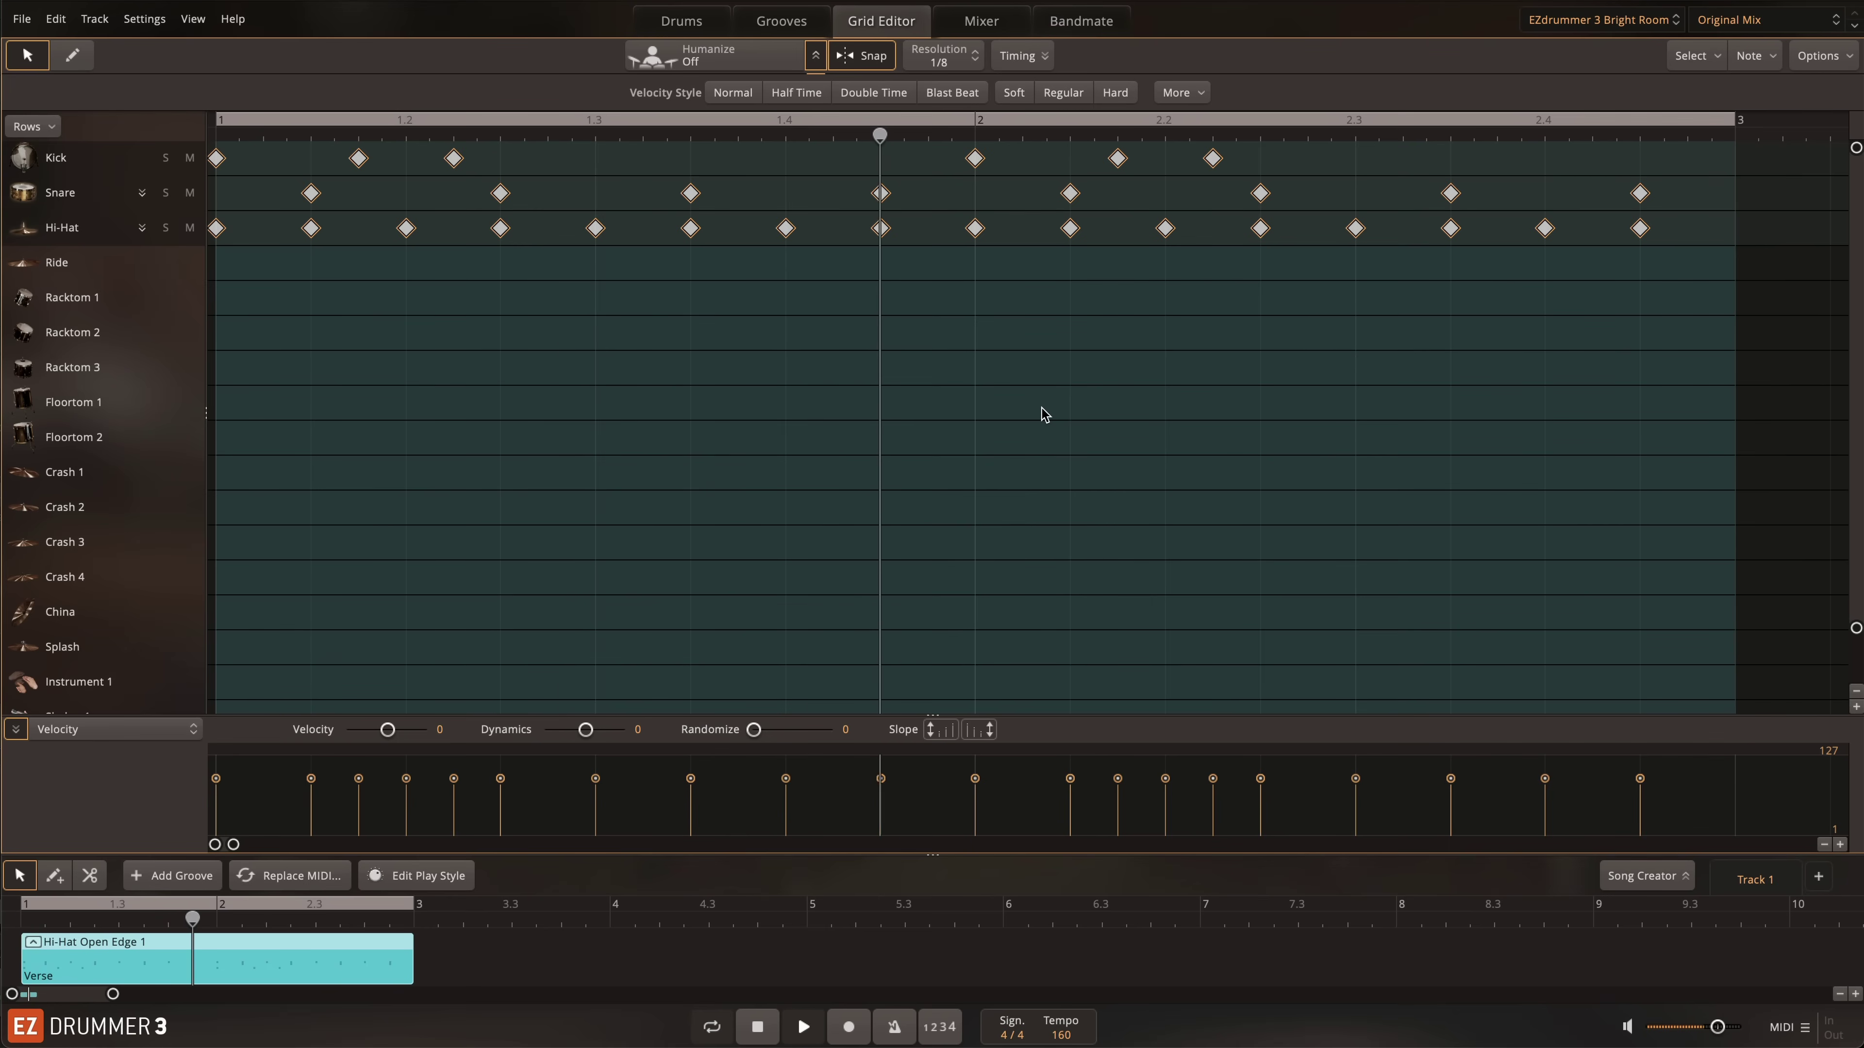
click(760, 63)
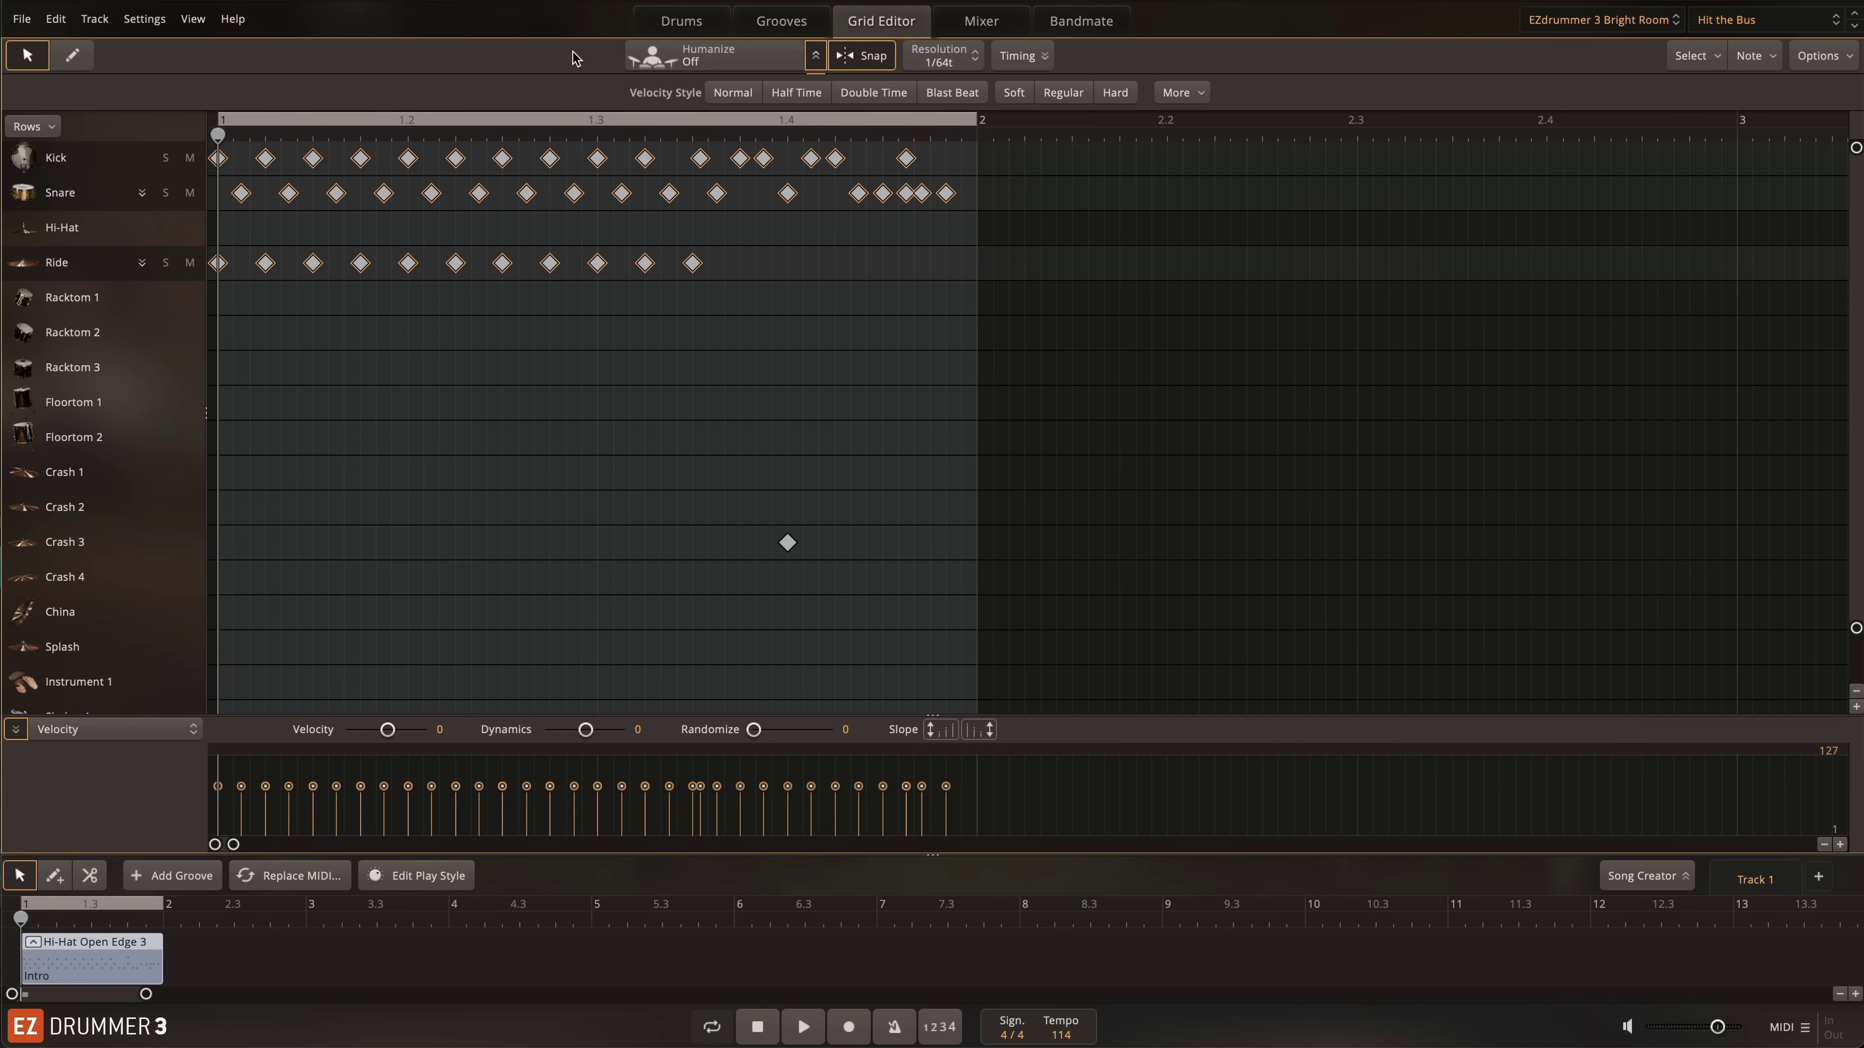
key(space)
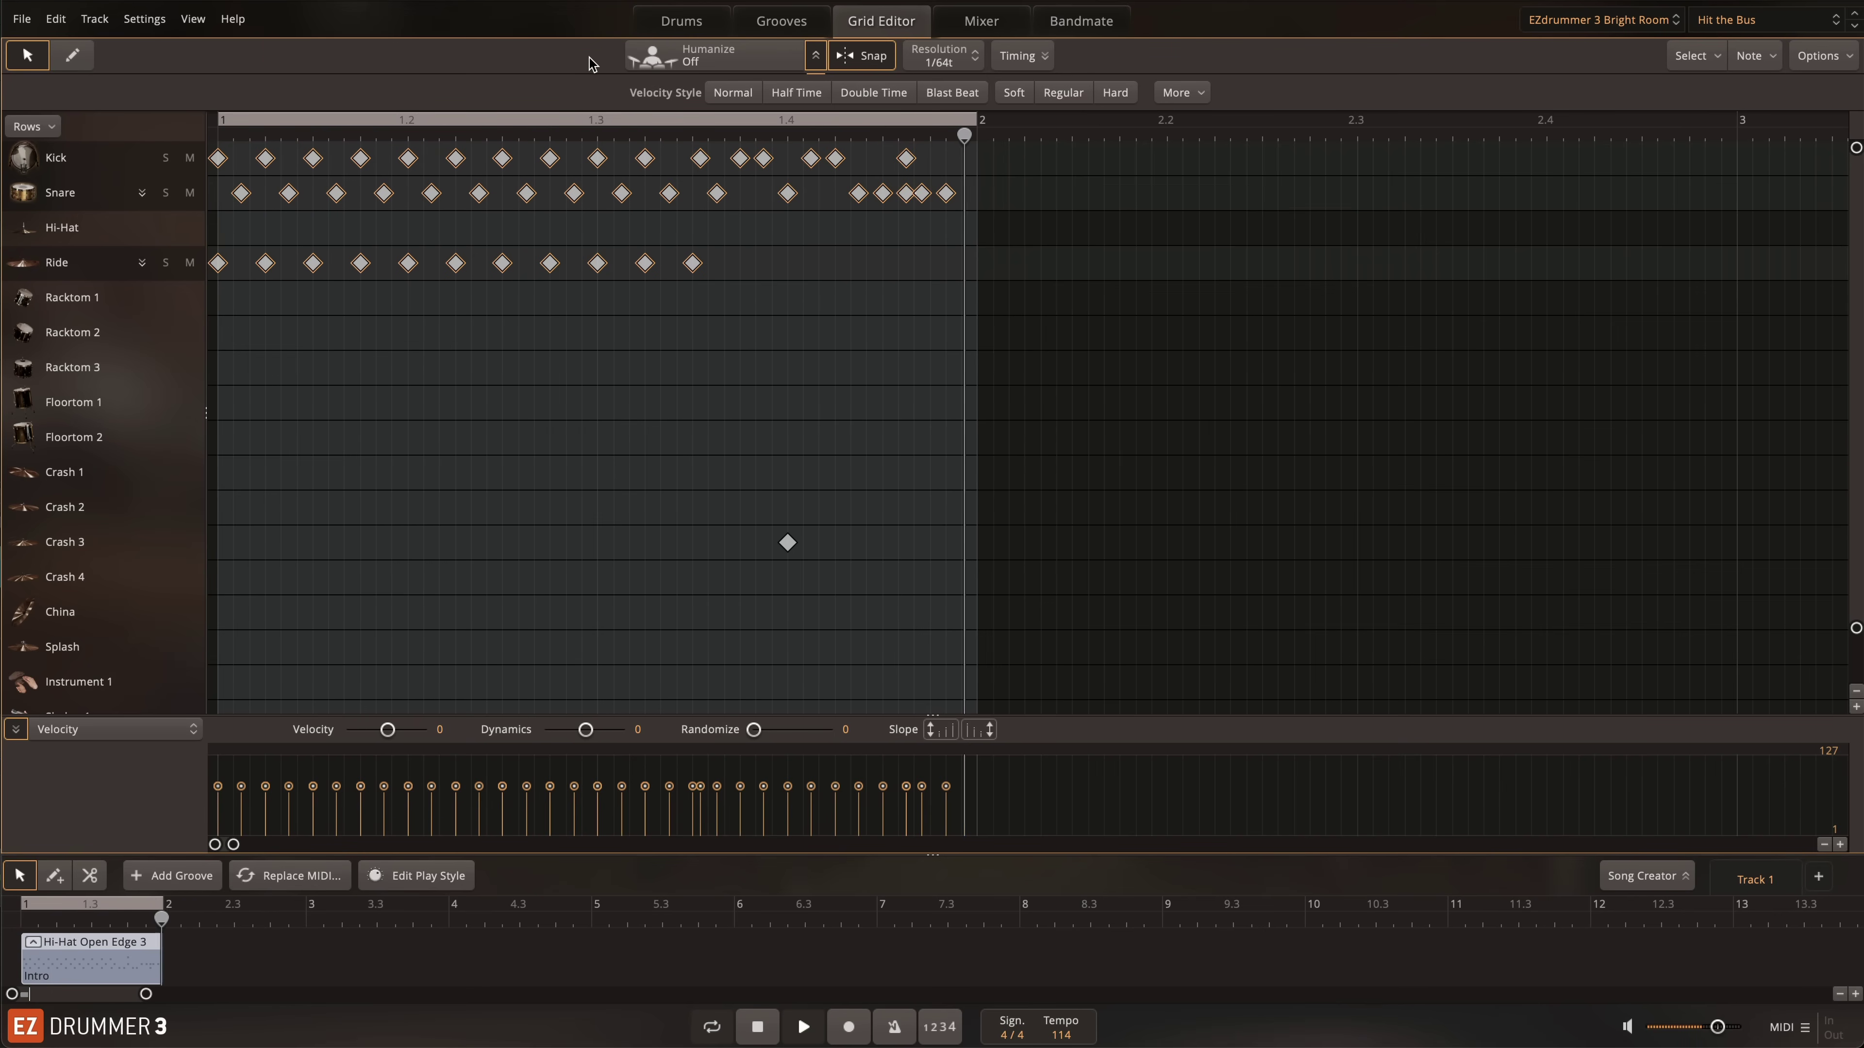
- Humanize the intro groove in Blast Beat, Regular style and play it
click(697, 55)
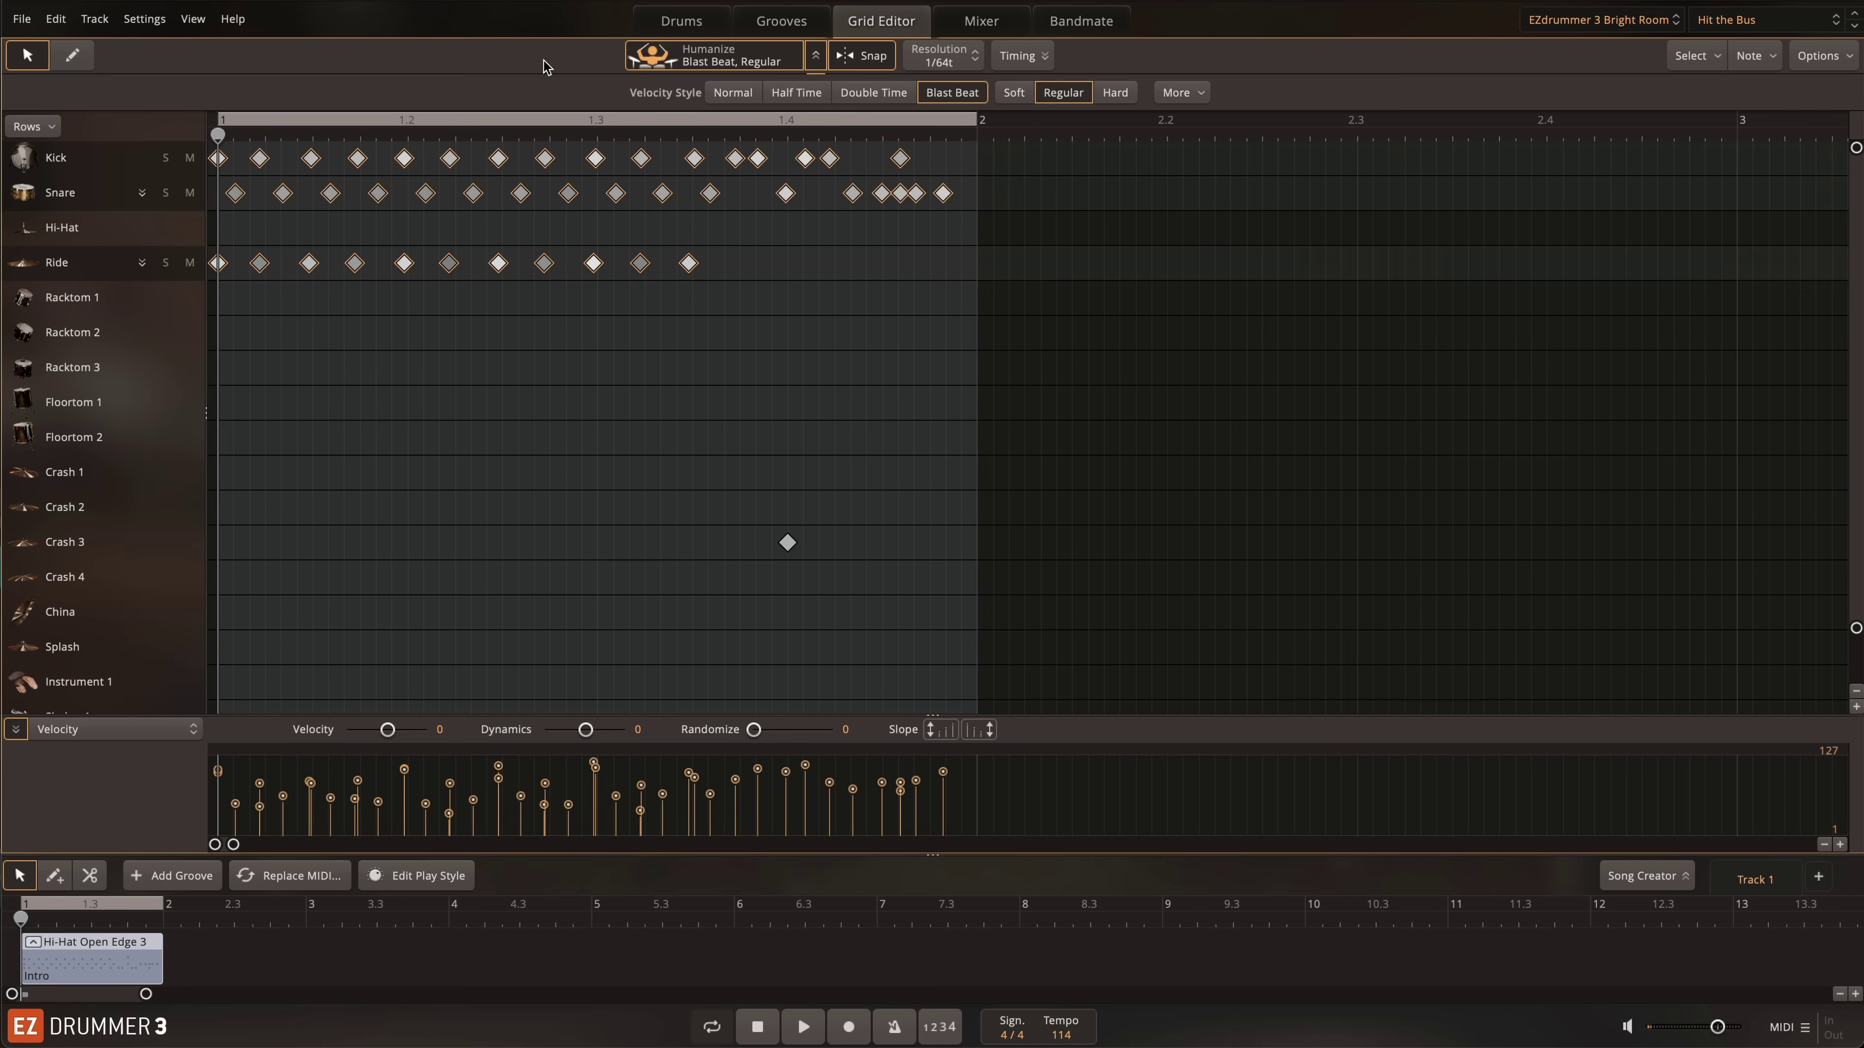
key(space)
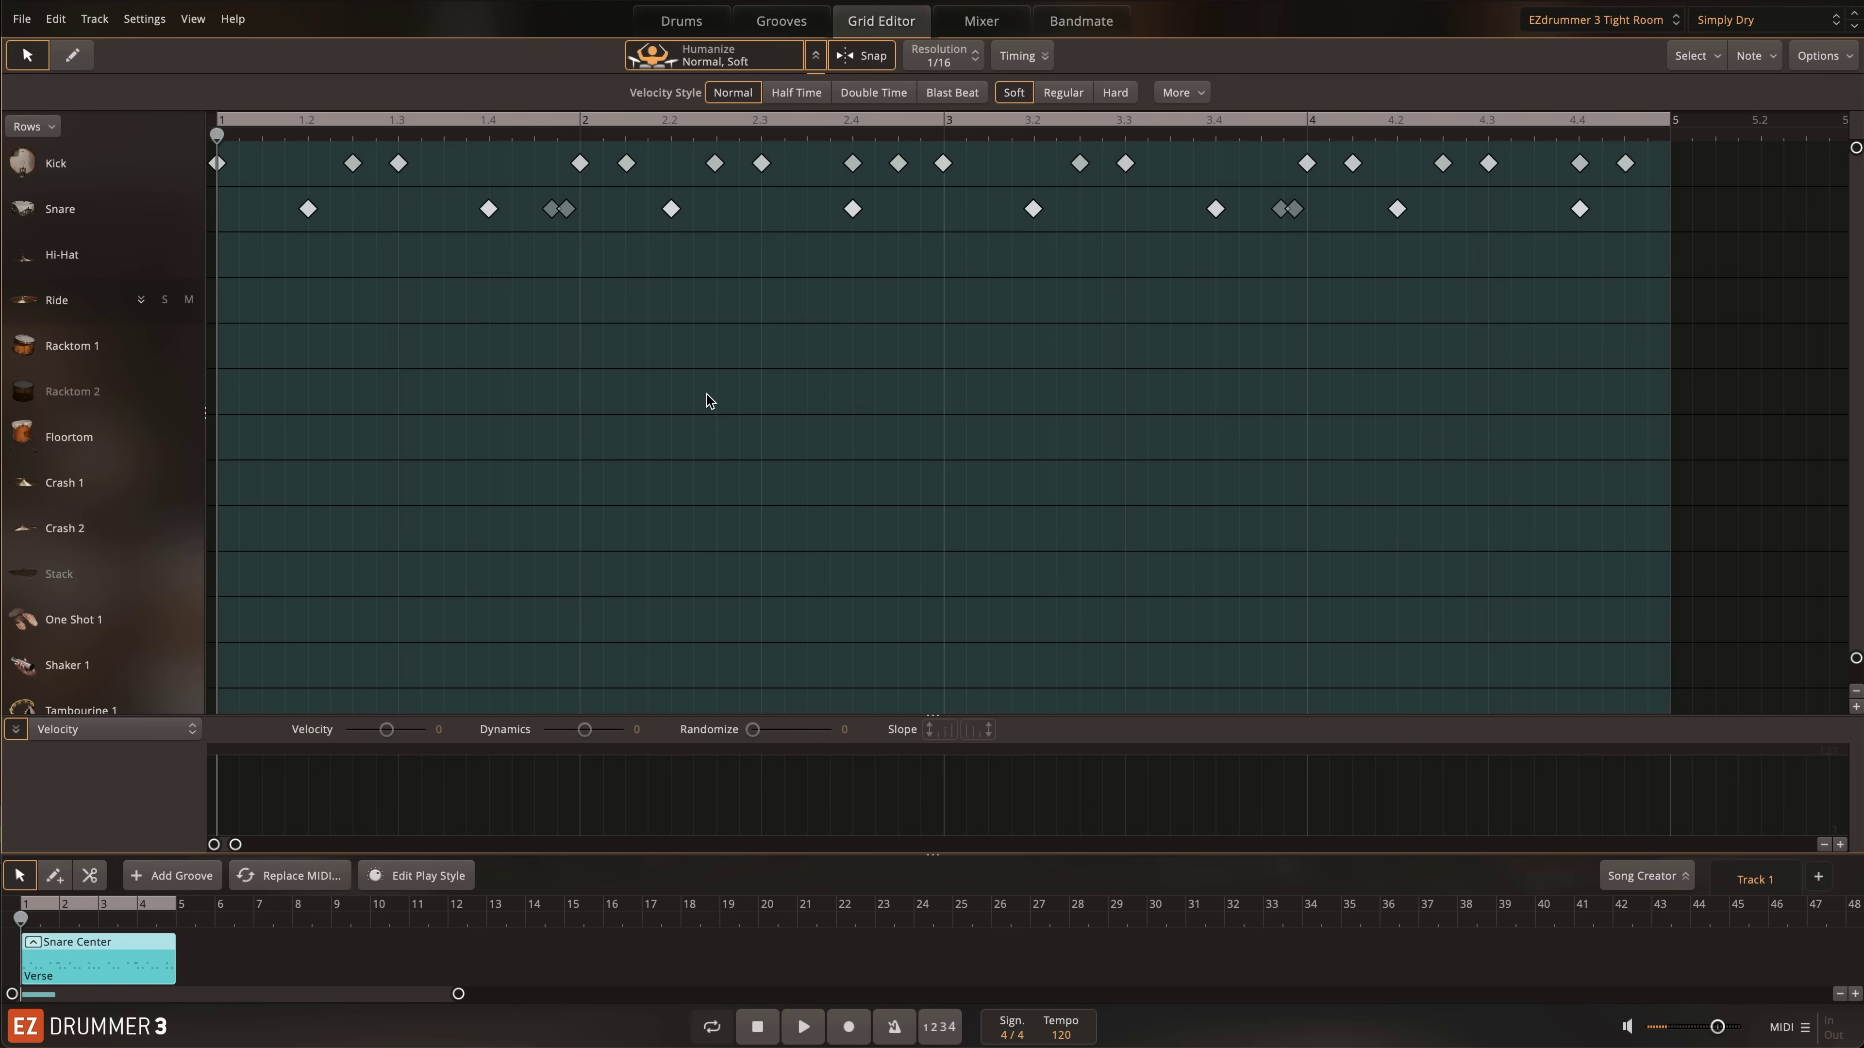
- Replace the old hi-hats with a painted run of 1/16 hi-hats, humanize off, and audition it
key(ctrl+z)
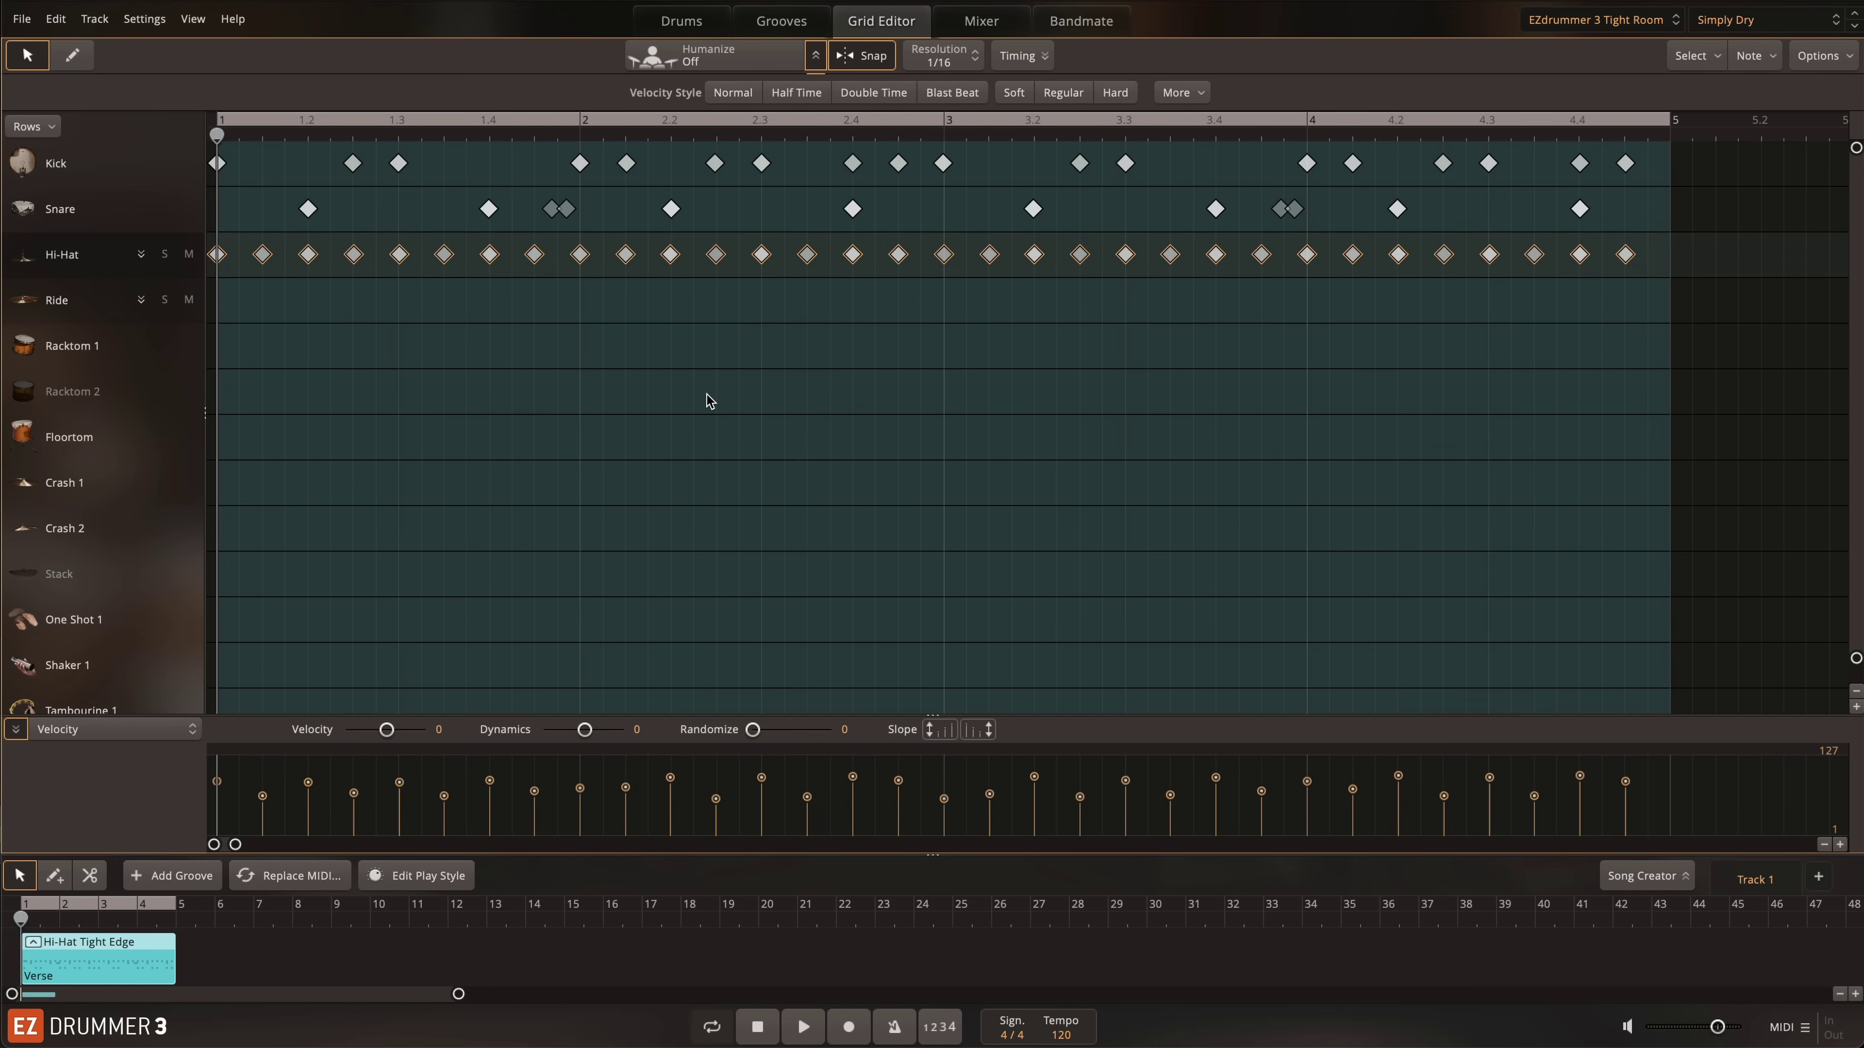
drag(1823, 263, 815, 270)
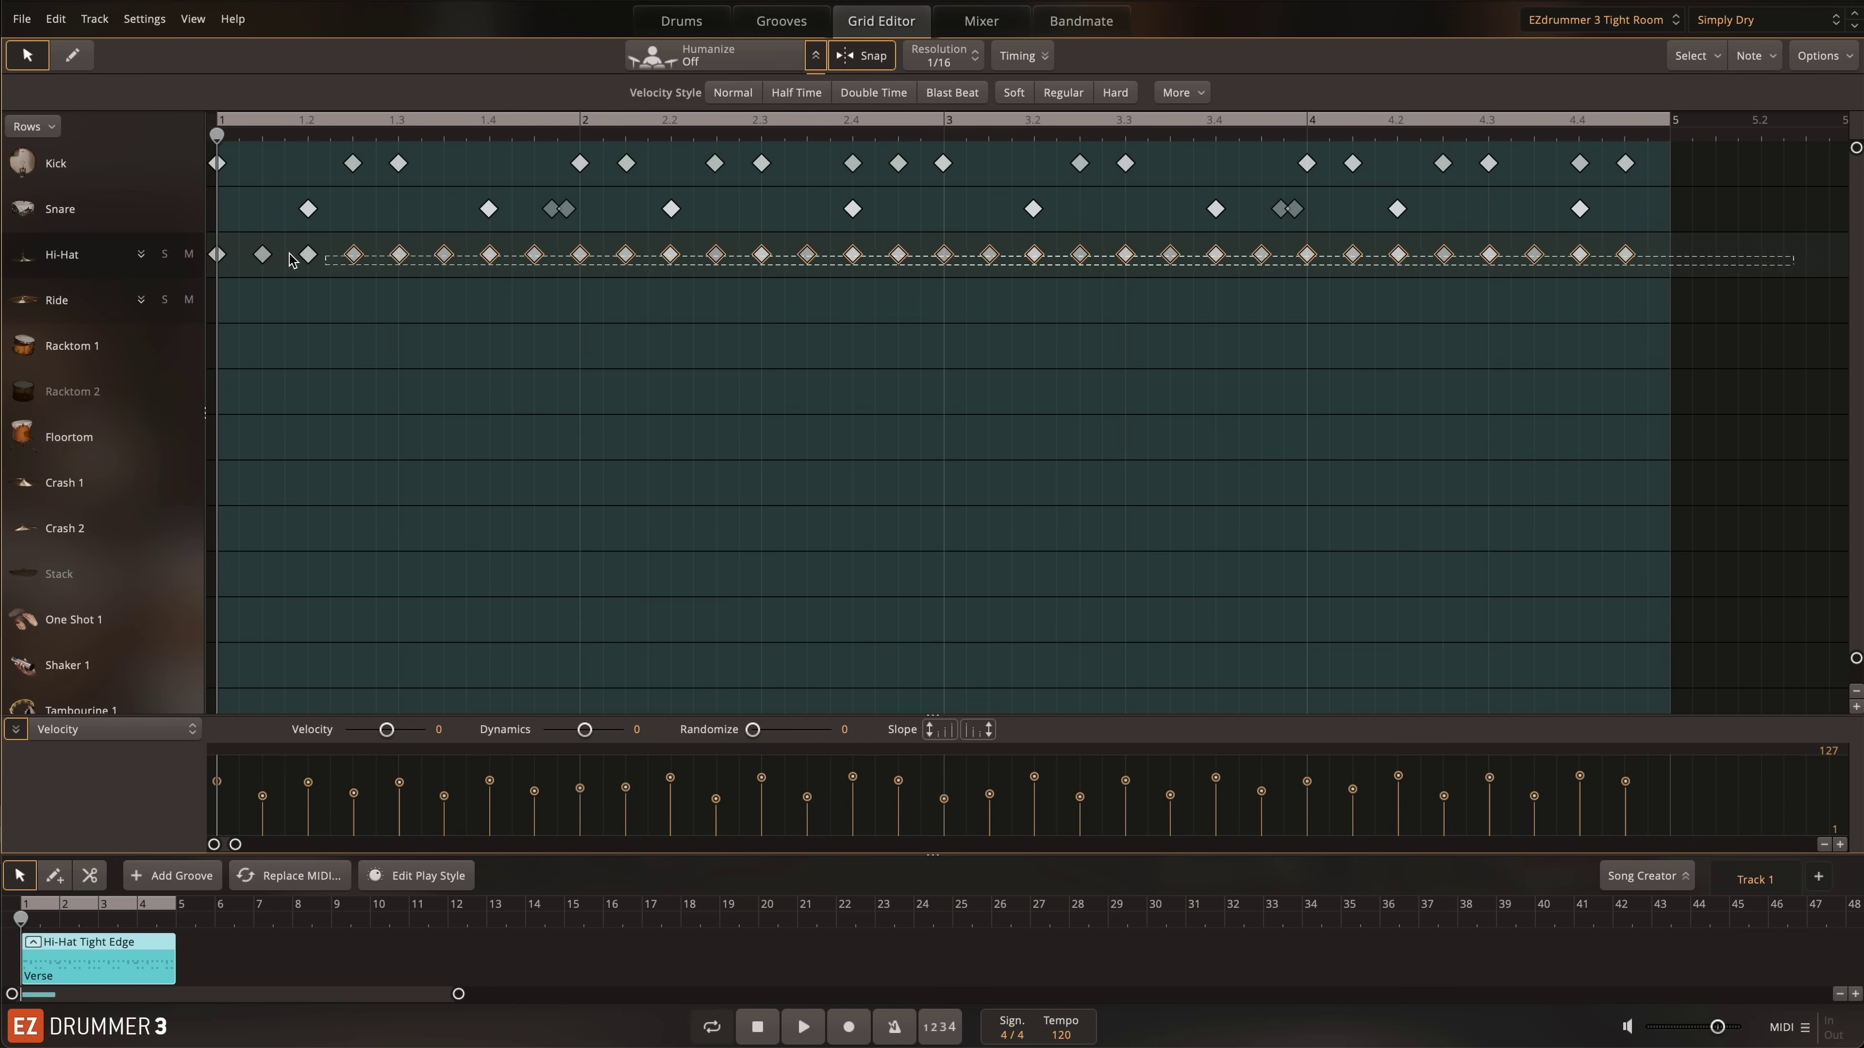
key(ctrl+y)
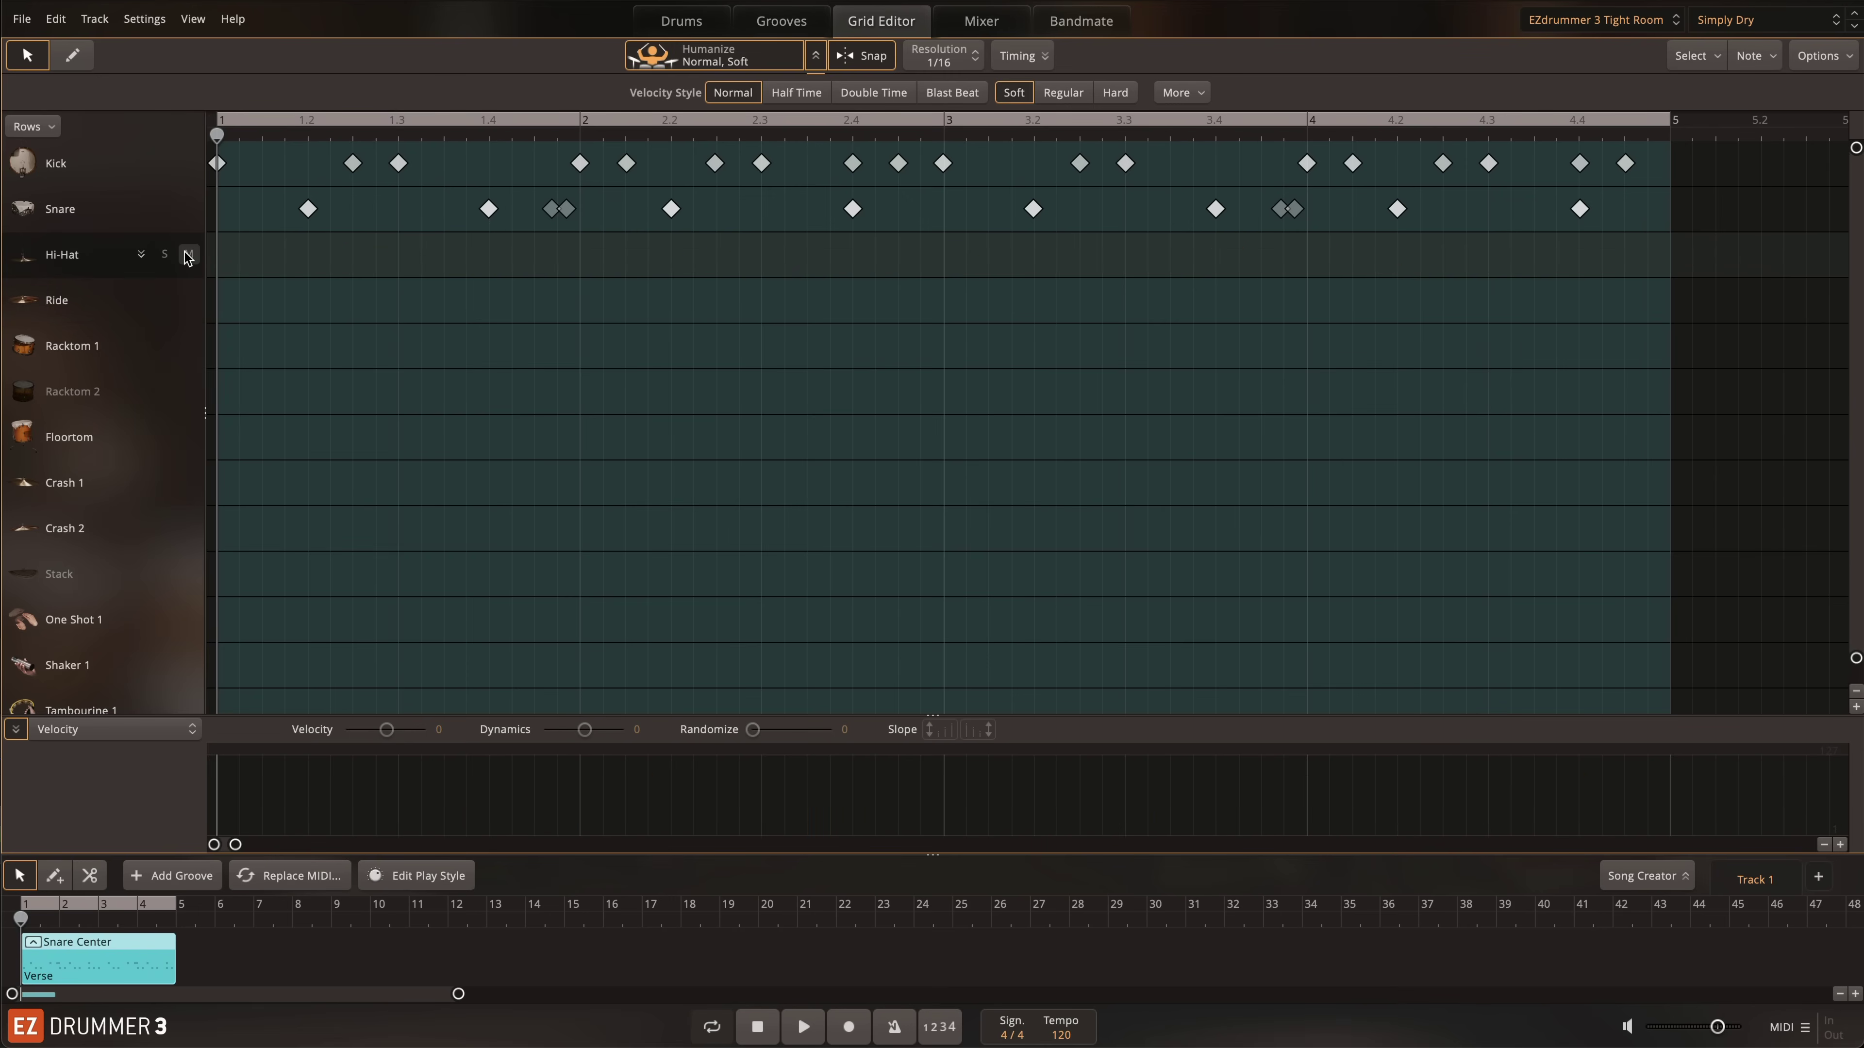
key(ctrl+z)
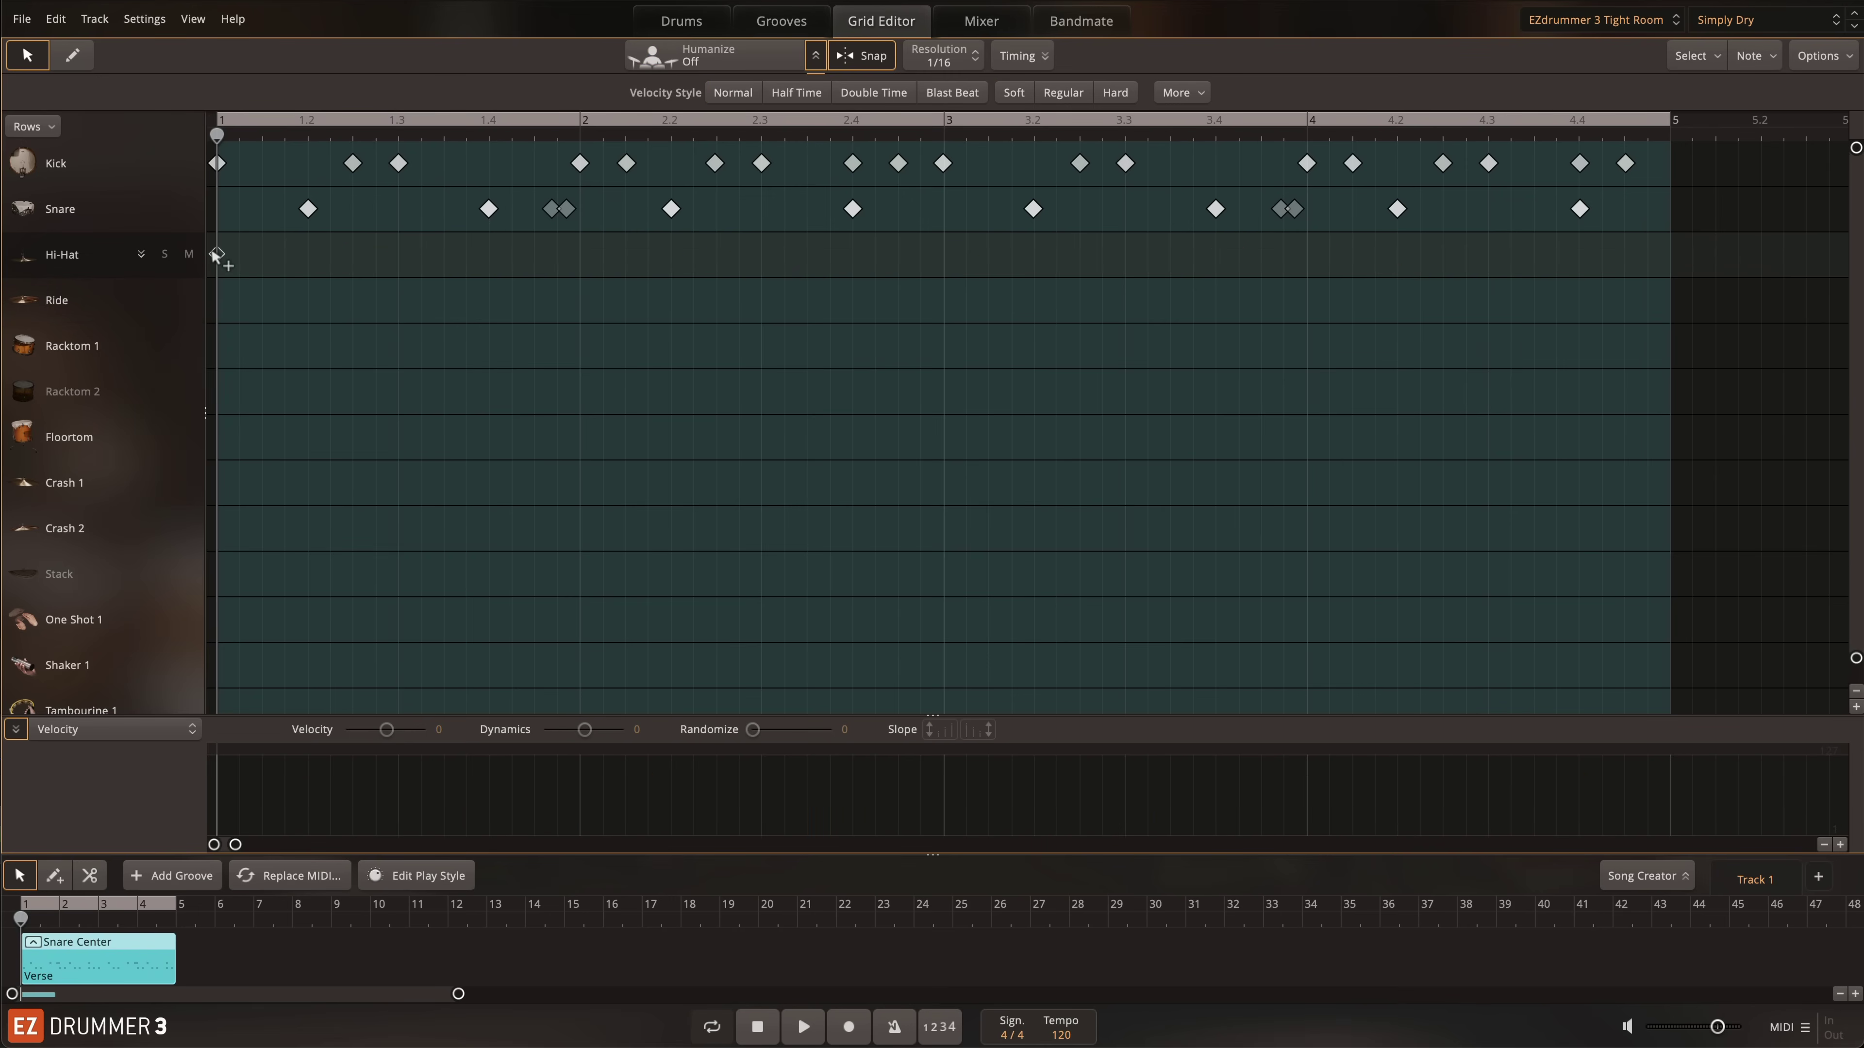
drag(215, 255, 1644, 275)
key(space)
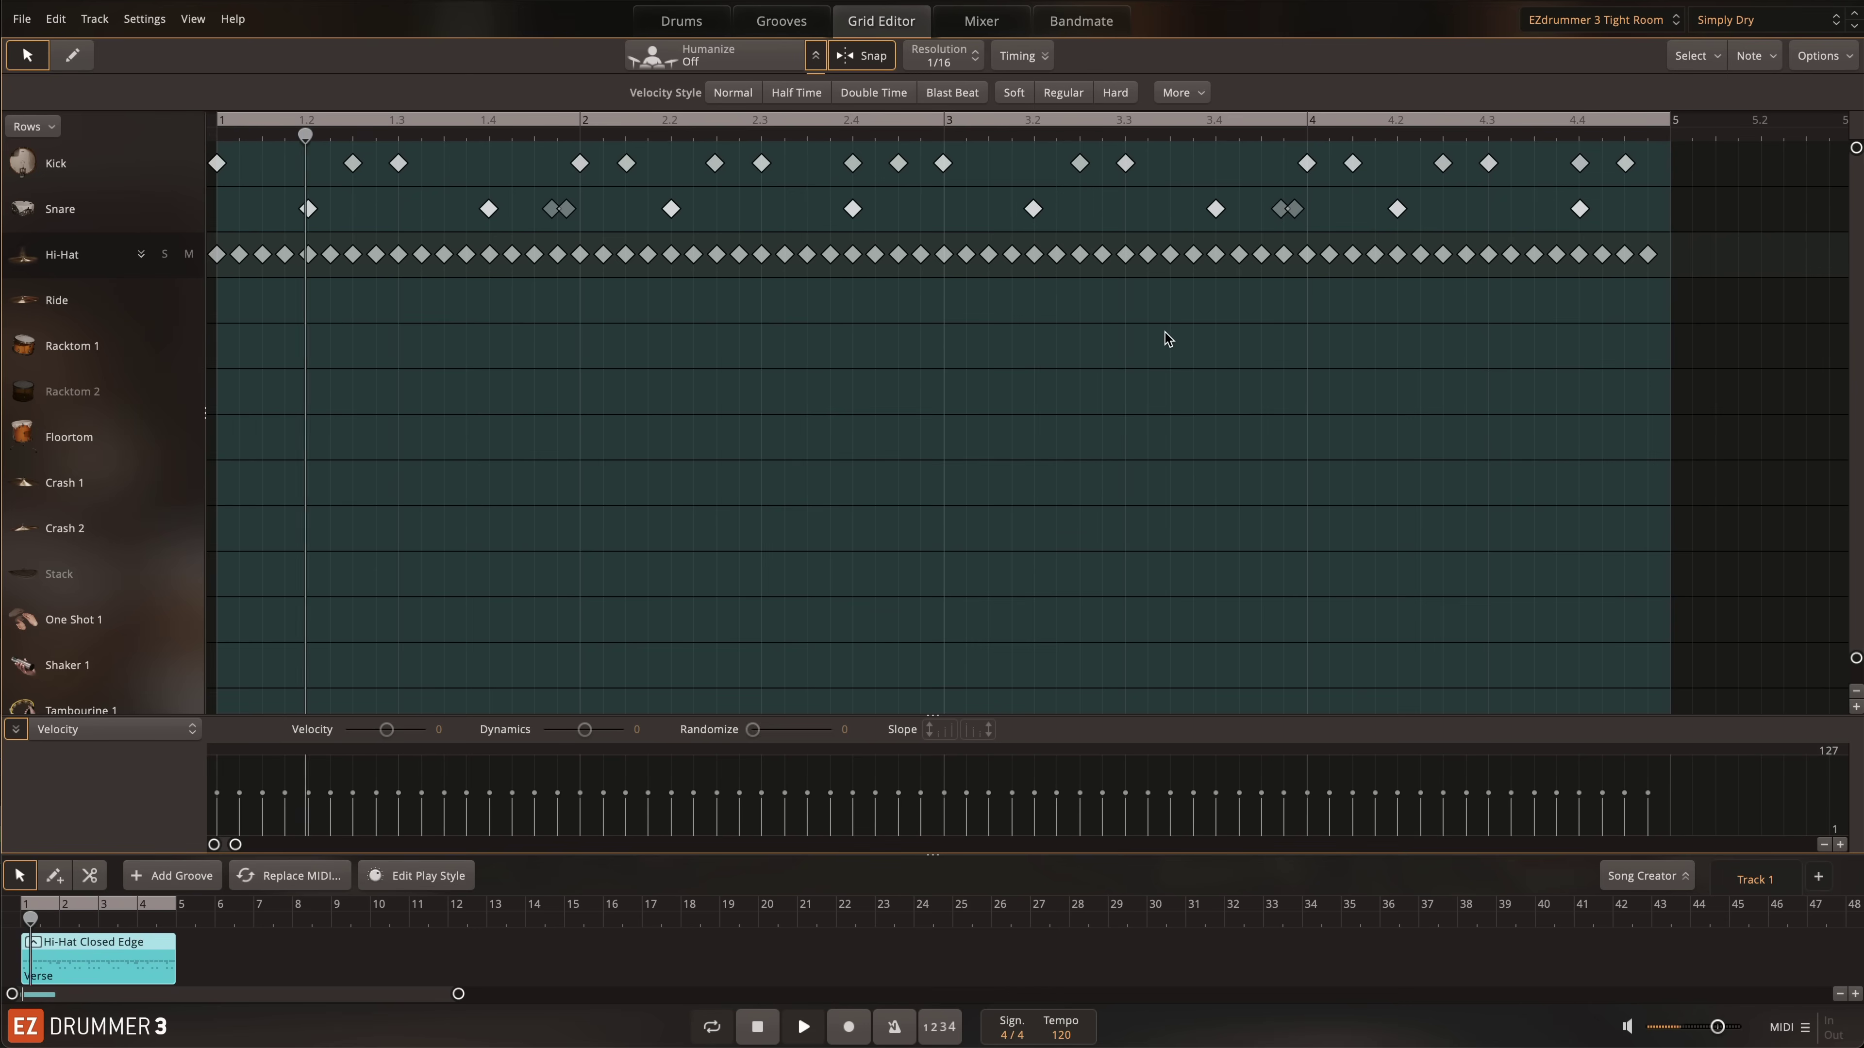
key(space)
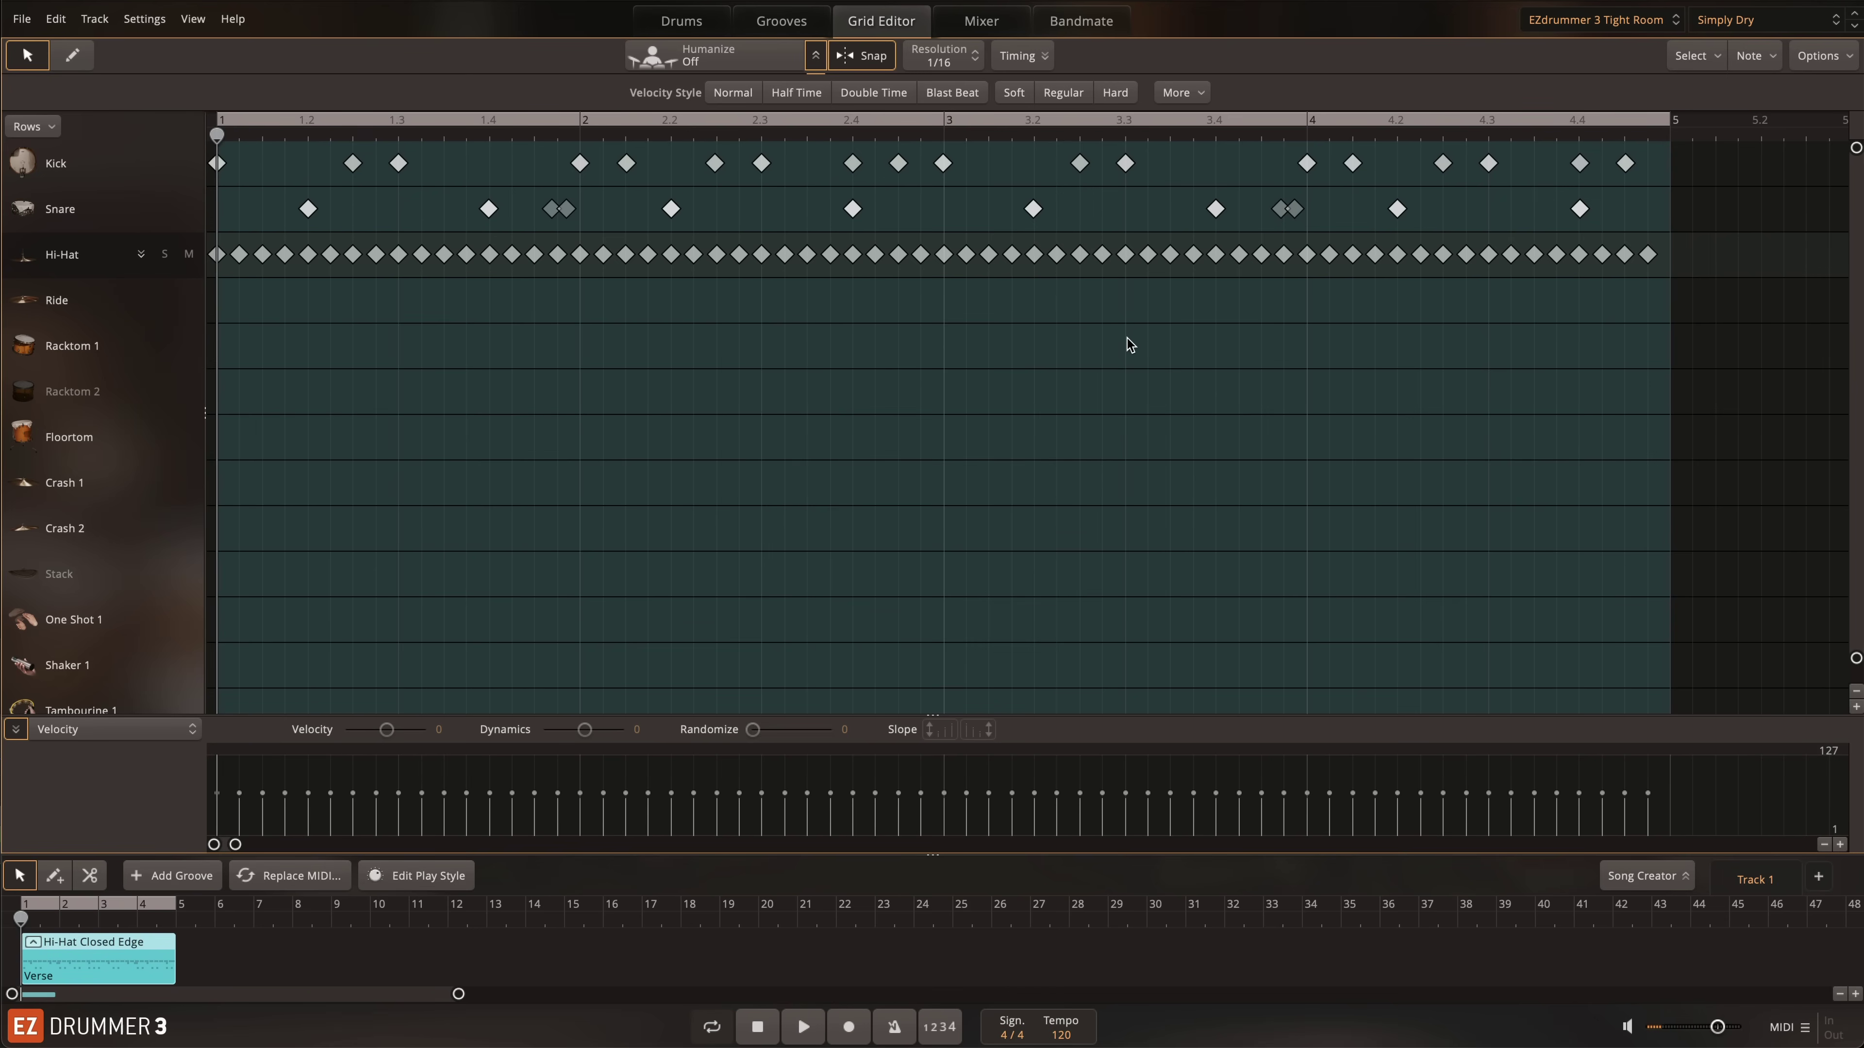
- Select the hi-hat row and humanize it with the Regular velocity style
drag(1703, 247, 187, 291)
click(687, 64)
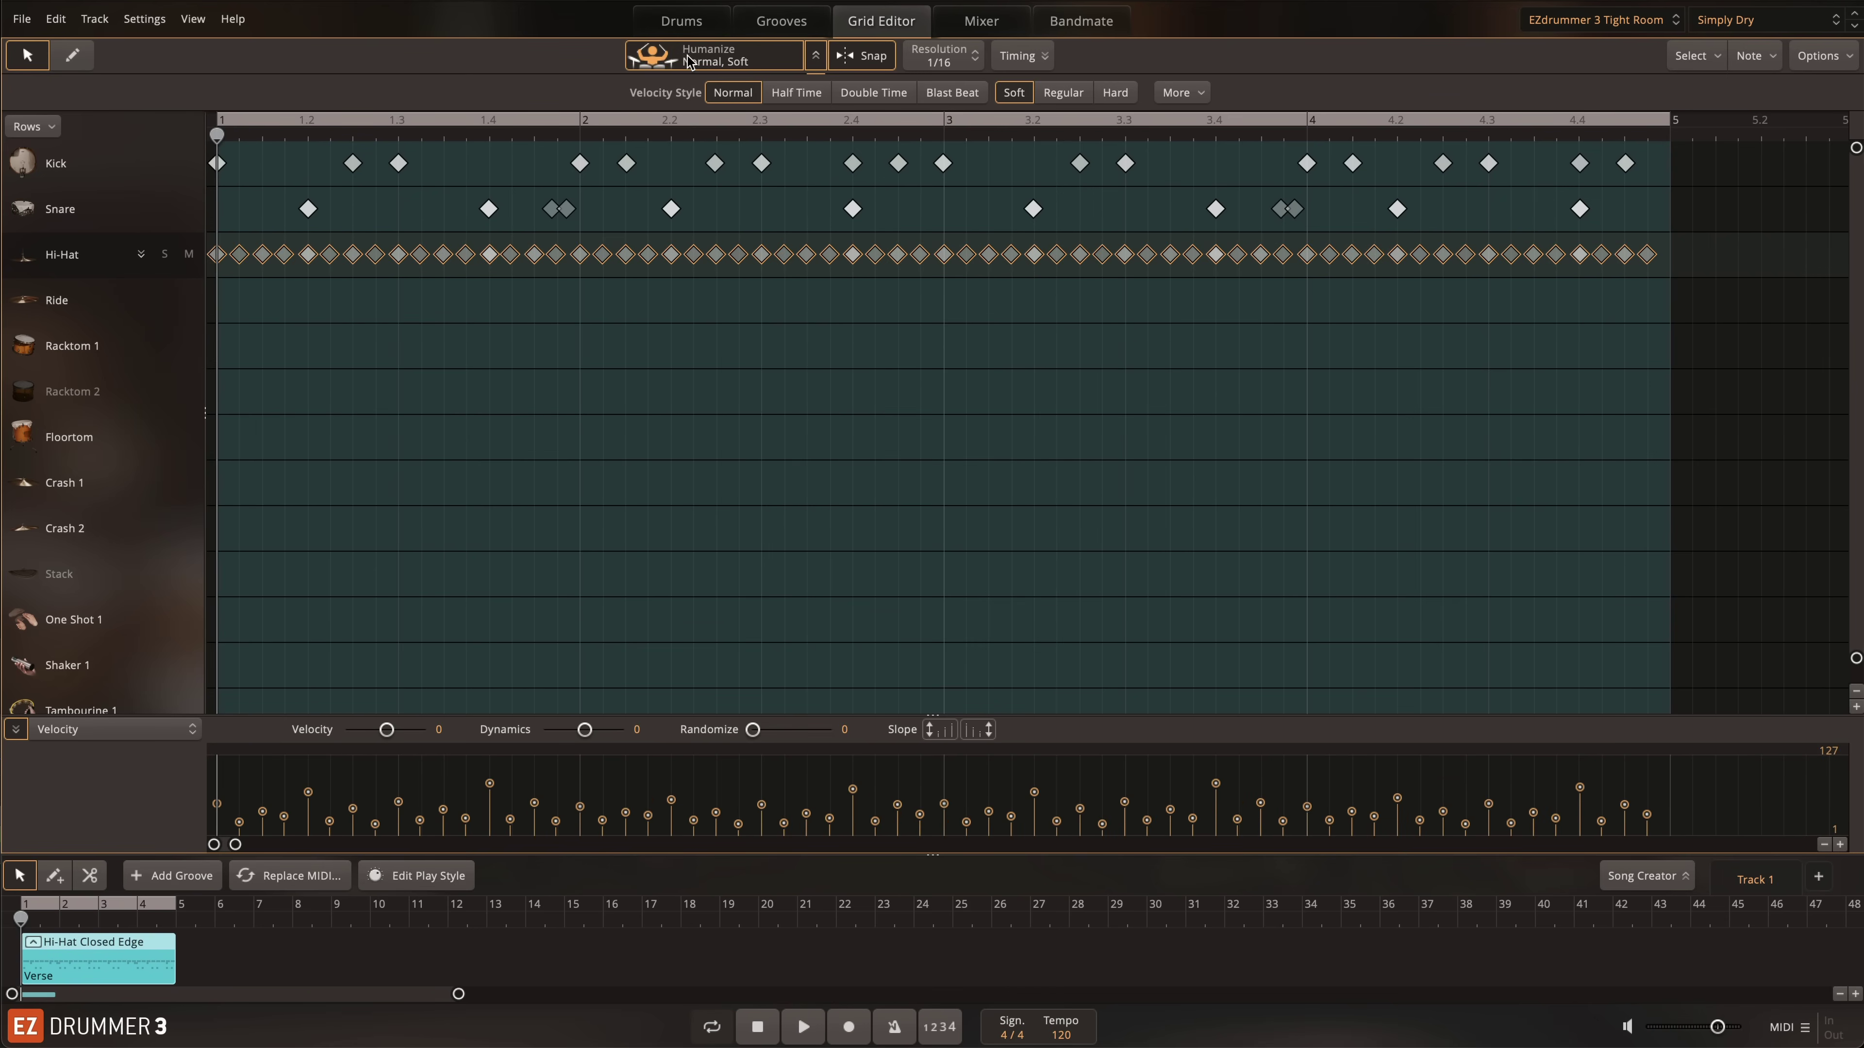
key(space)
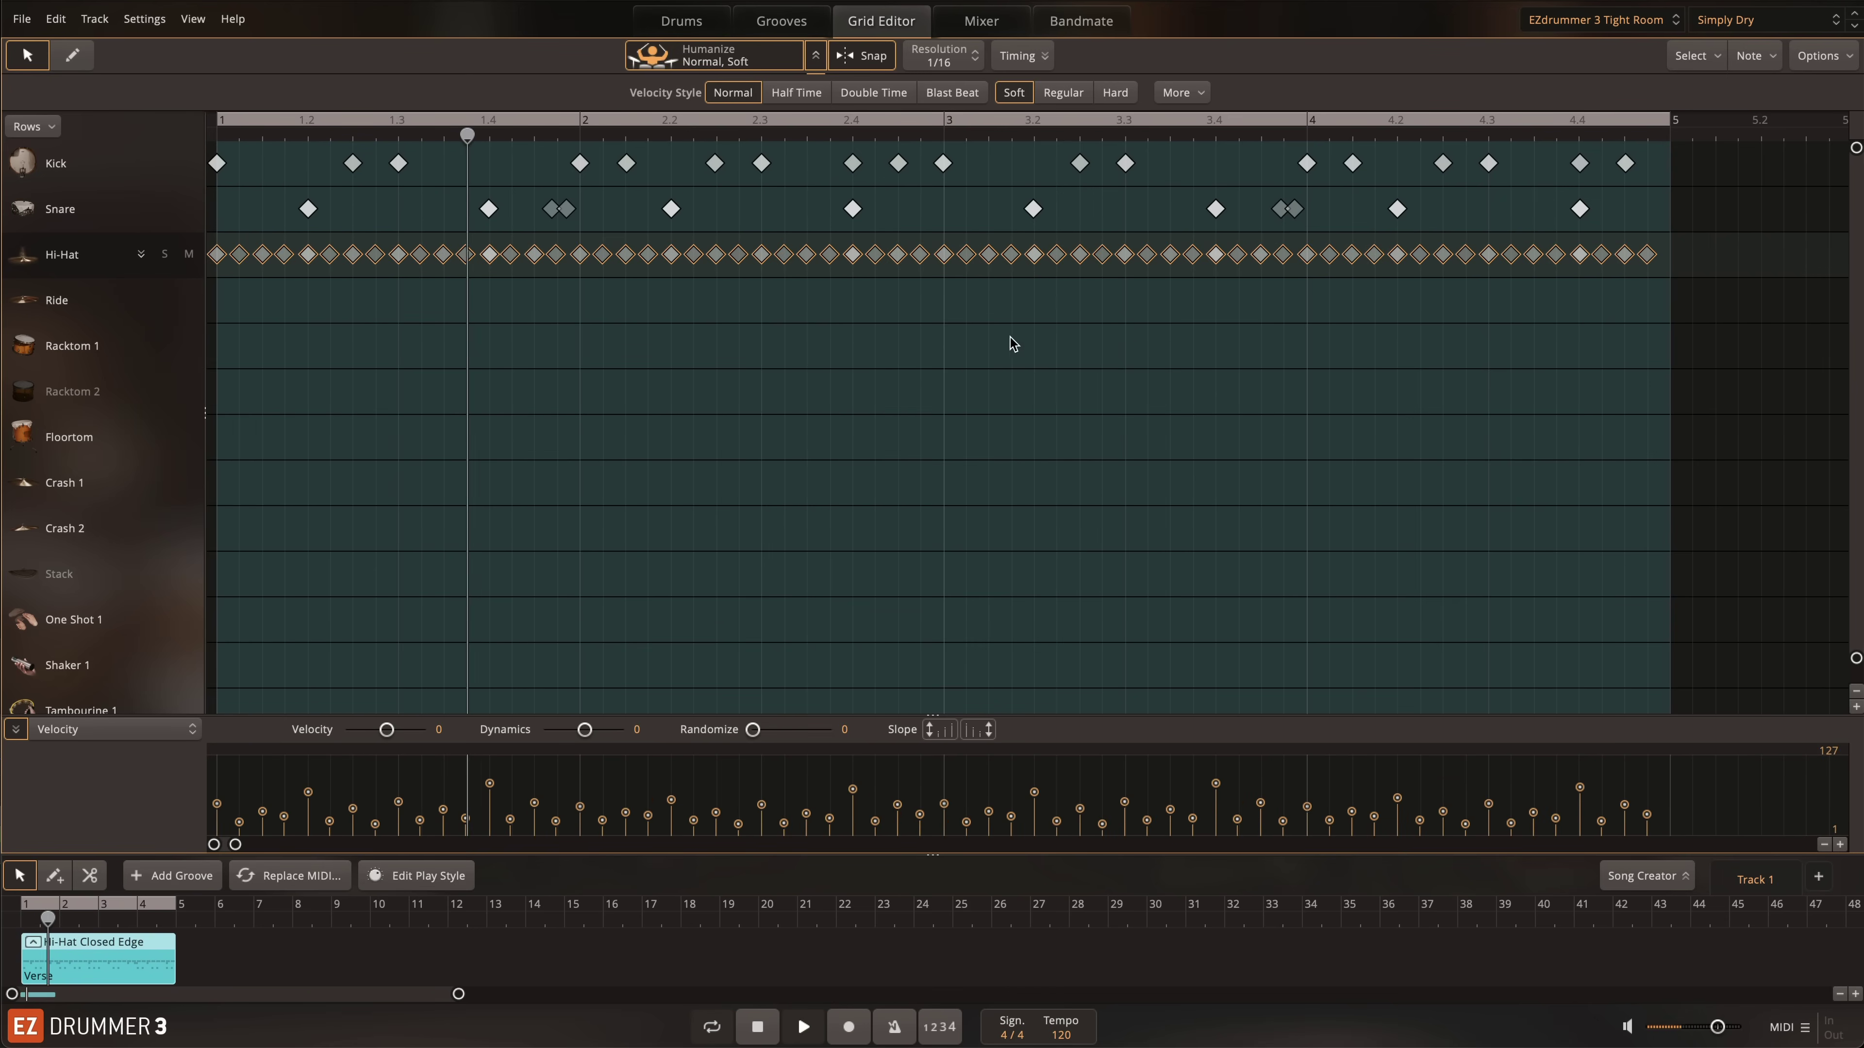
click(1076, 99)
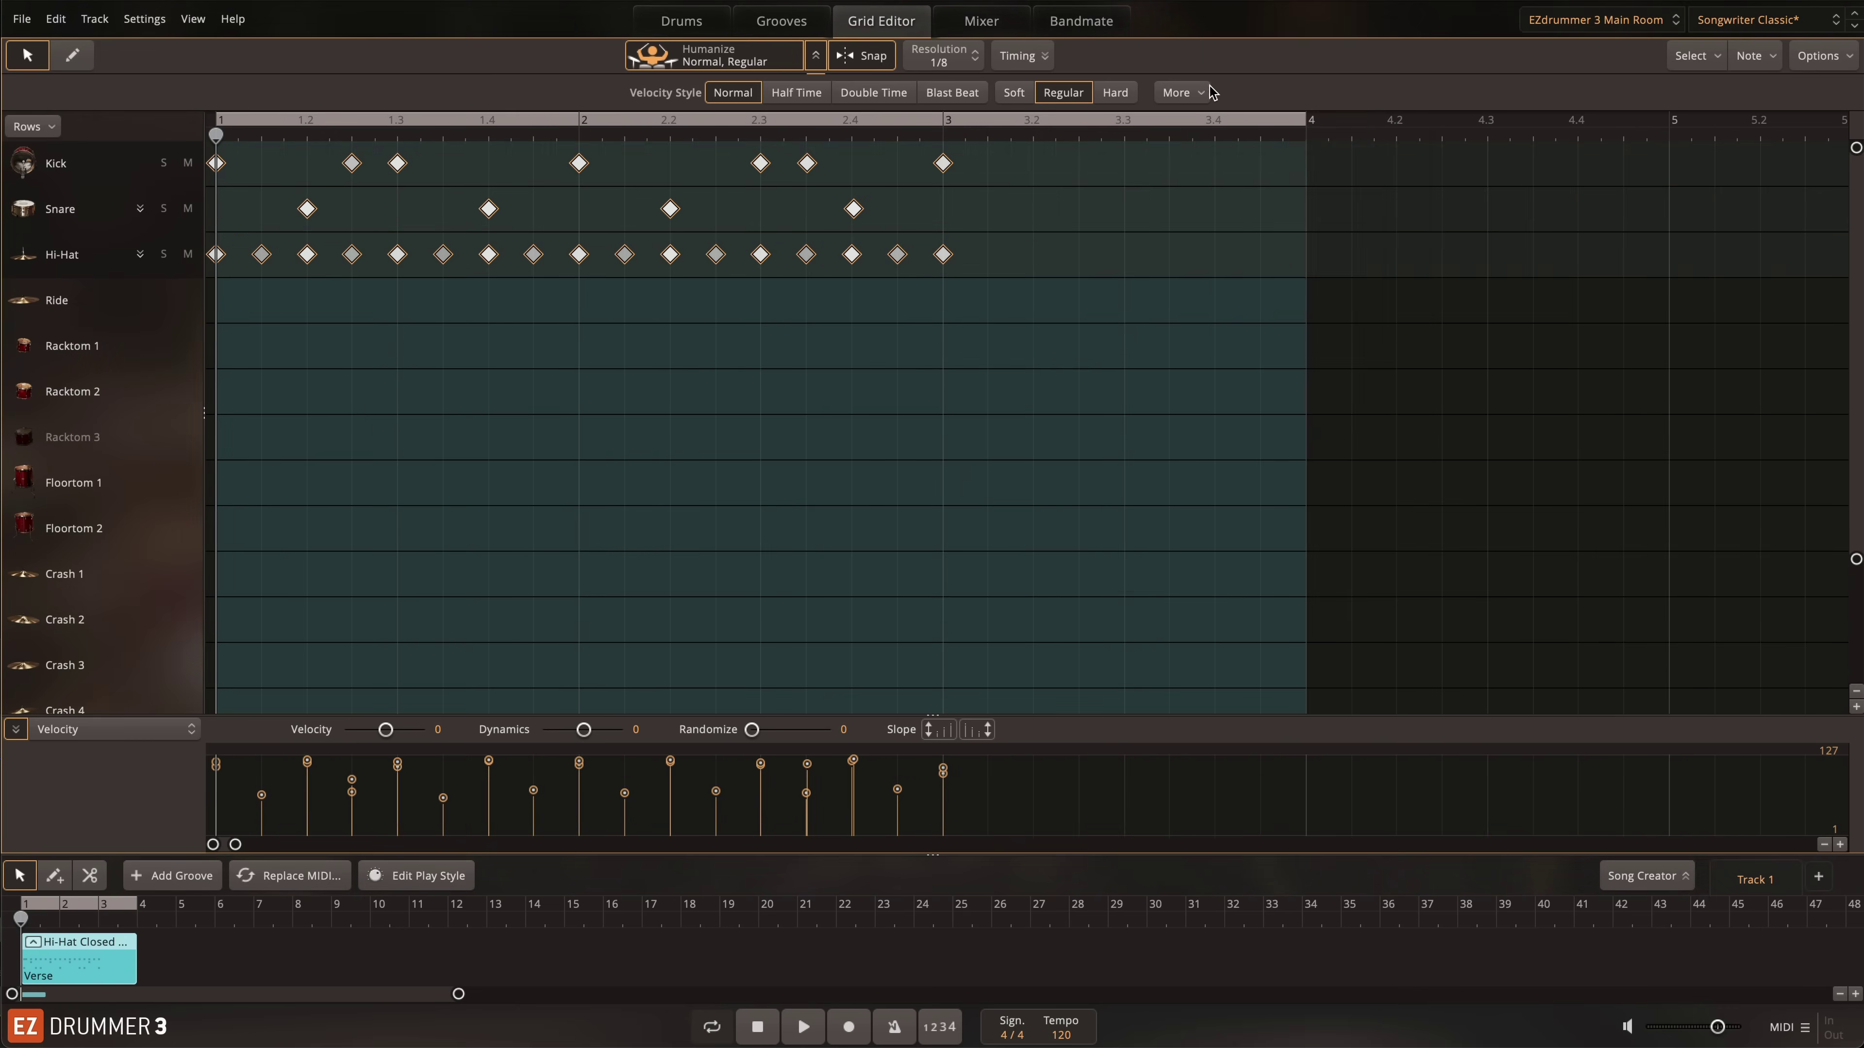
- Load the Snare Center Verse groove on the Main Room kit with the Songwriter Classic preset
click(1206, 93)
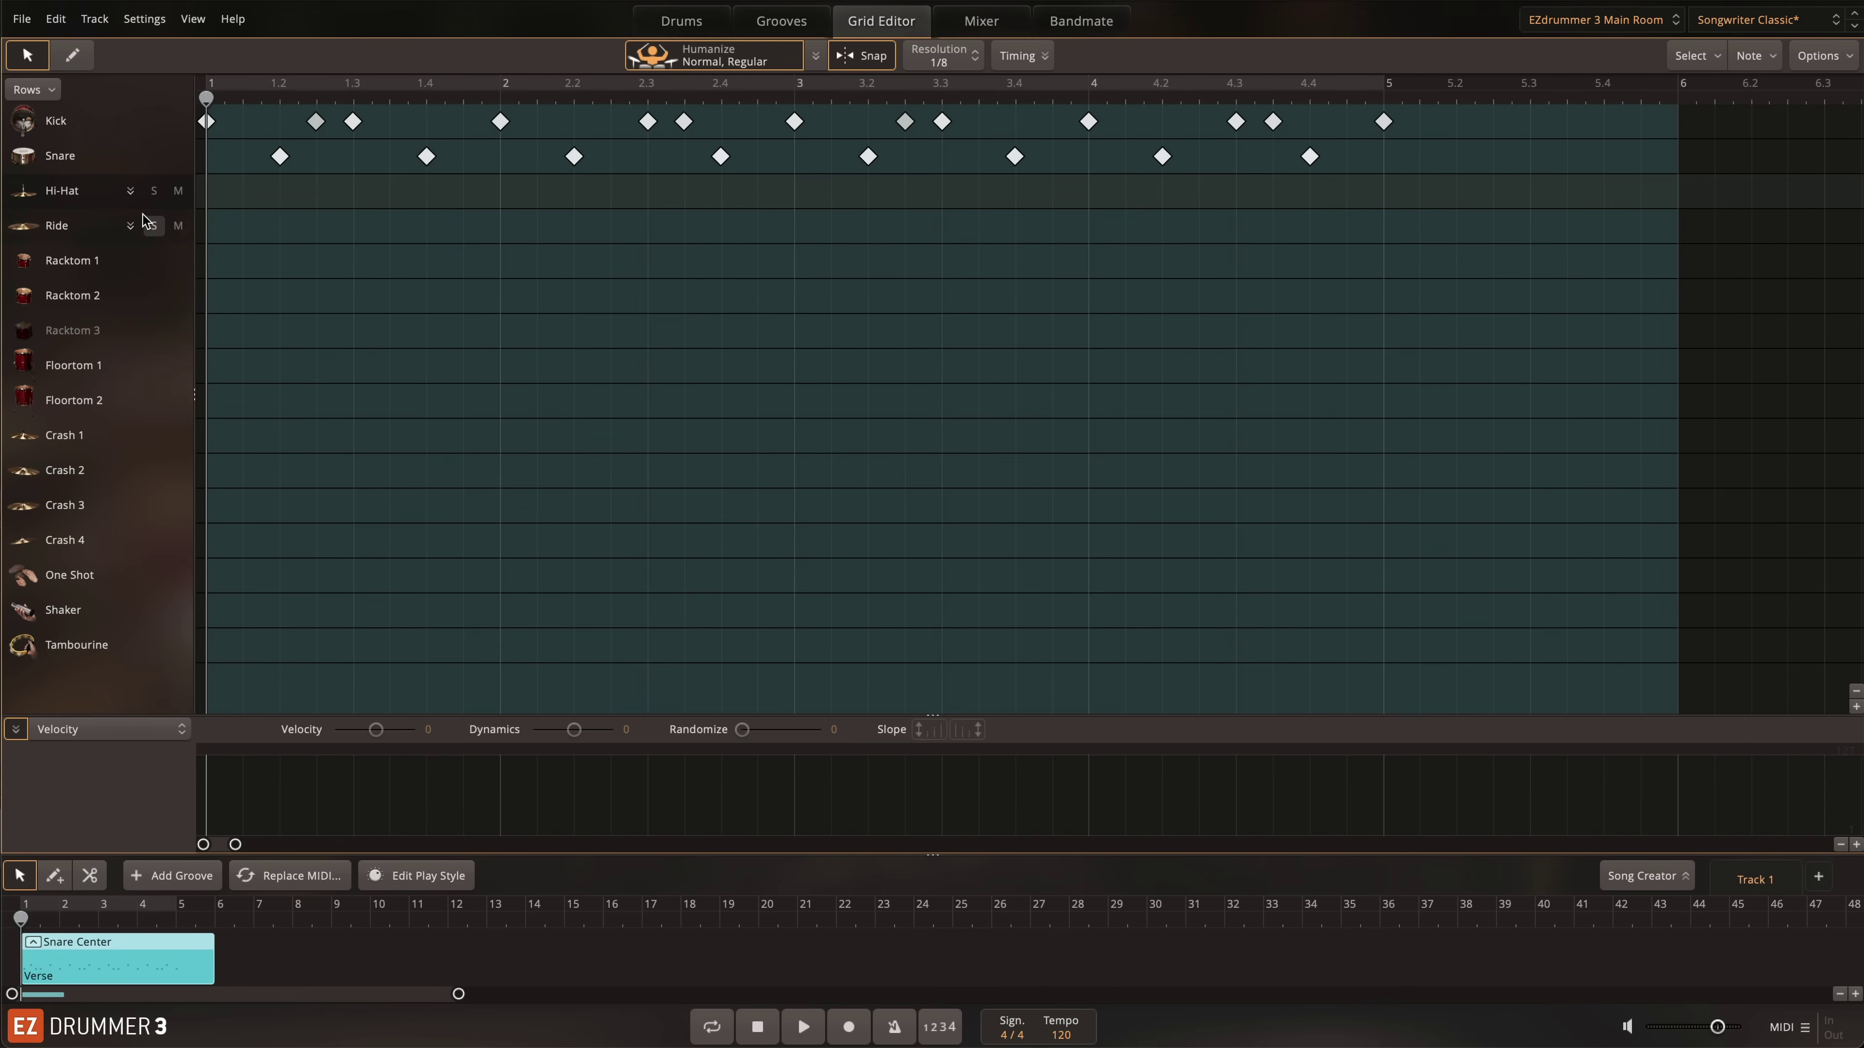
- Enter alternating Closed Edge beats and Closed Tip offbeats from 1.1 through beat 2
click(130, 191)
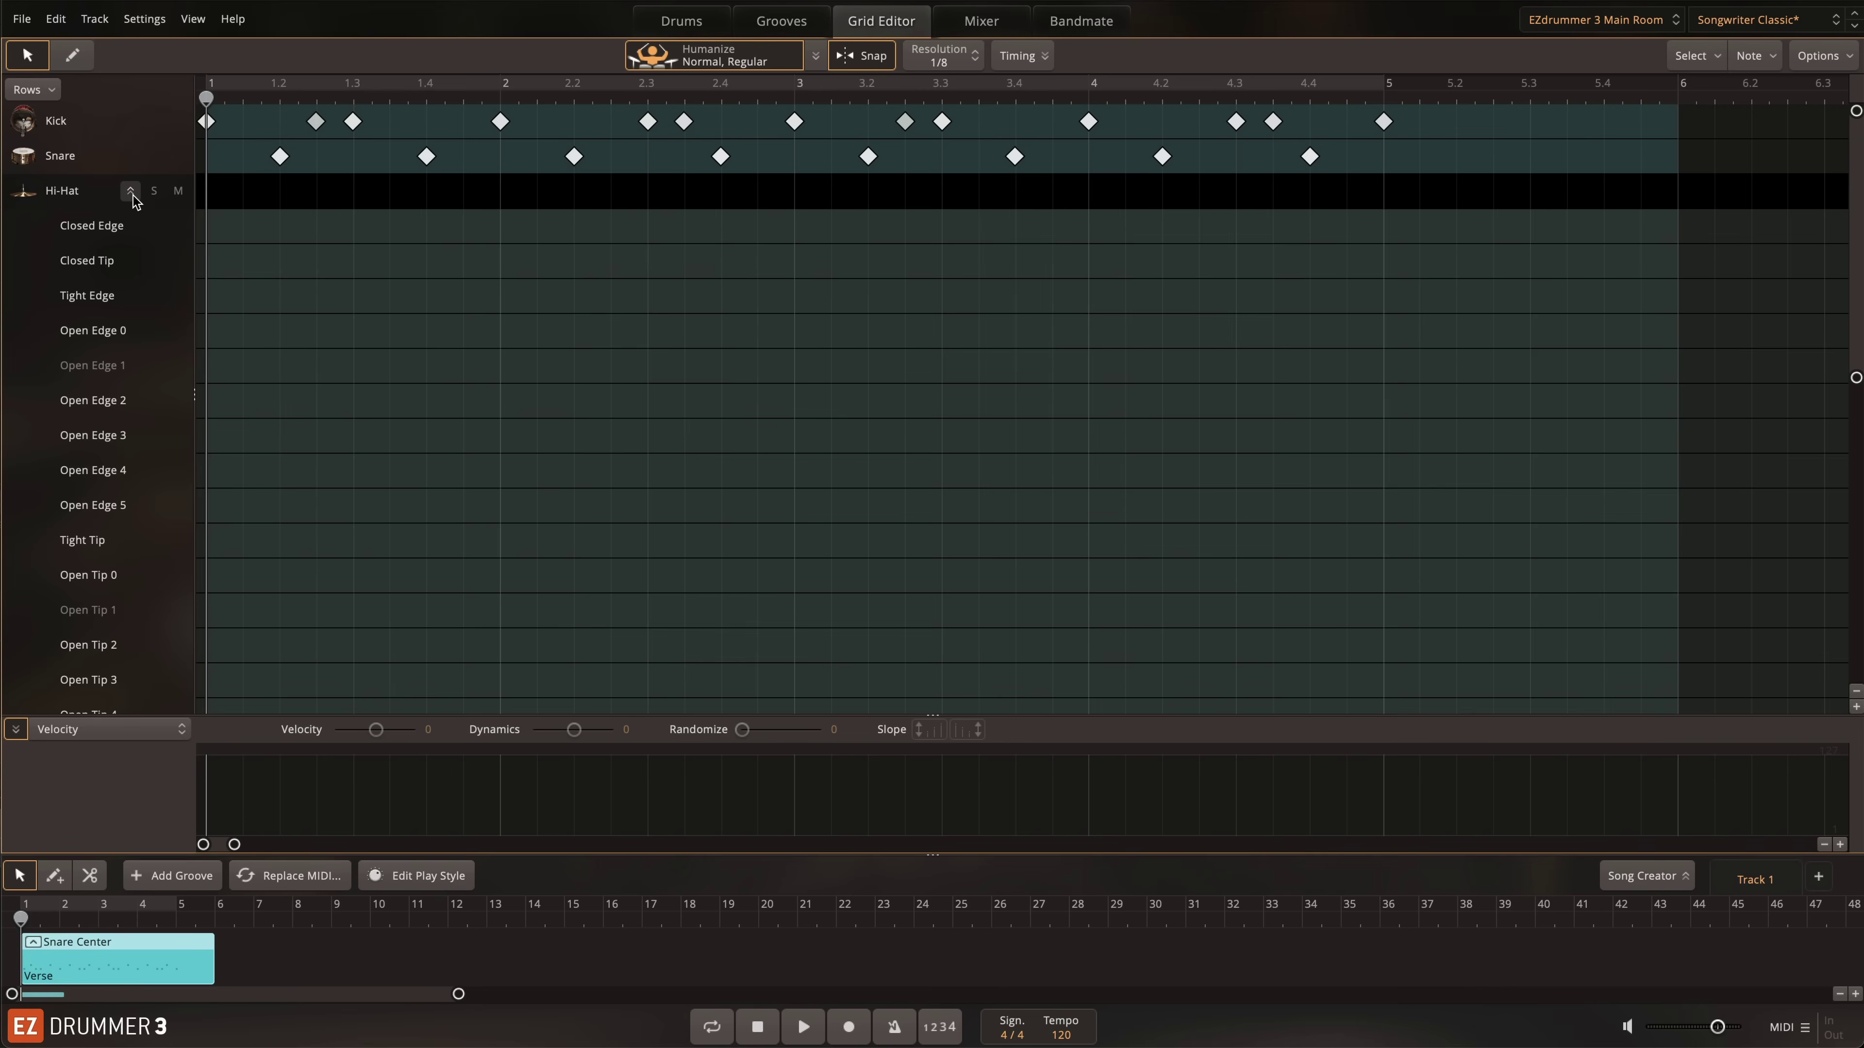
click(208, 226)
click(243, 261)
click(280, 226)
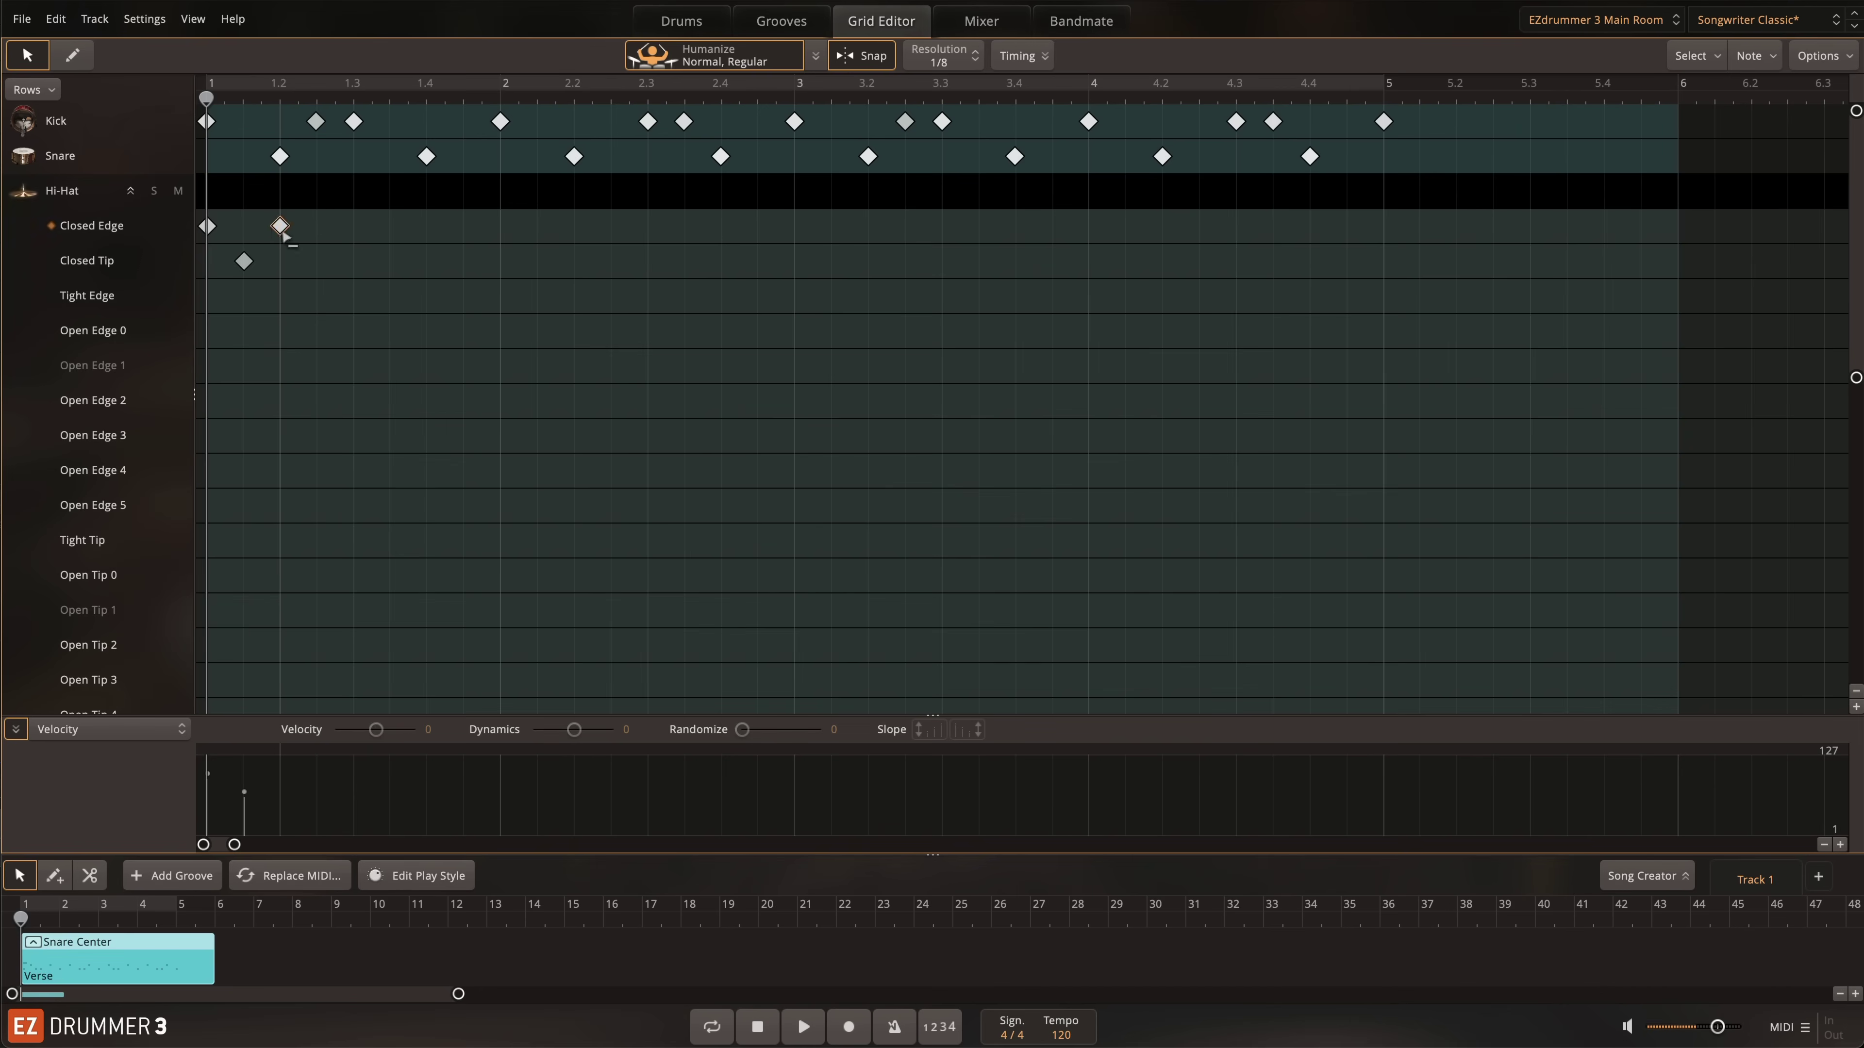
click(317, 261)
click(353, 226)
click(390, 261)
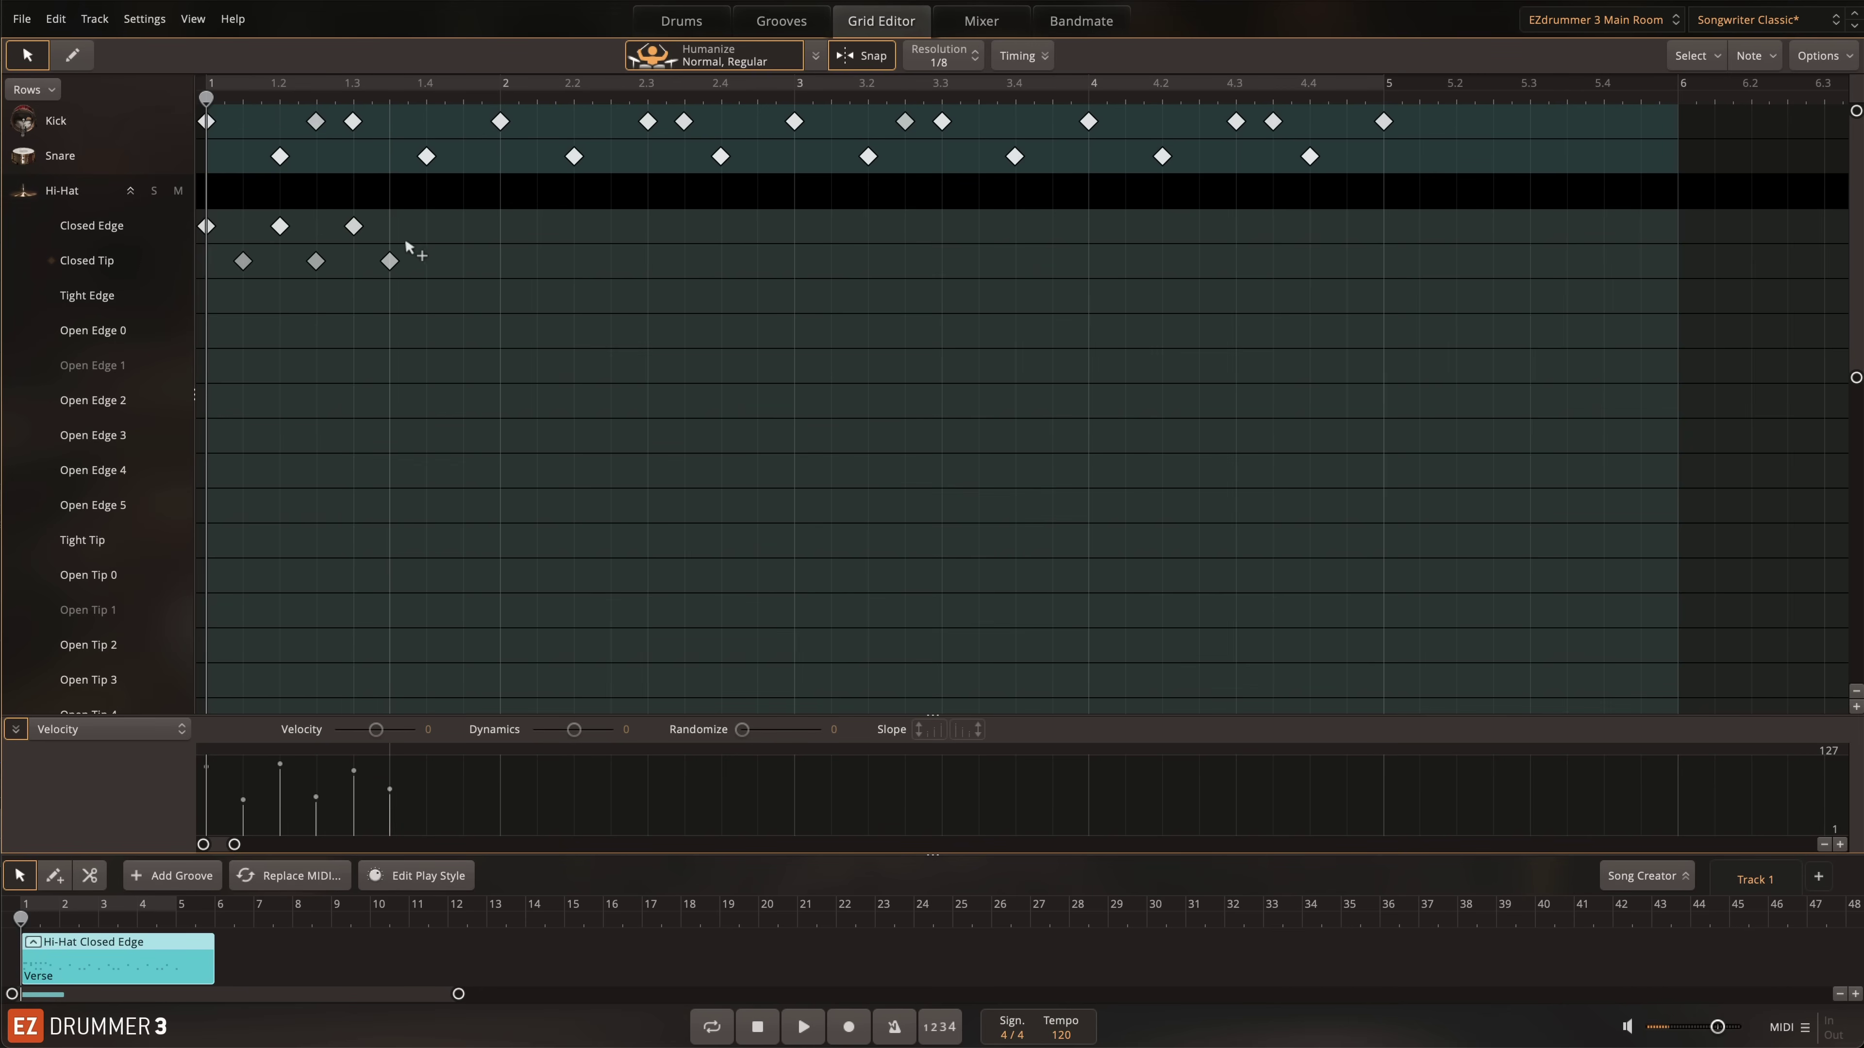
click(426, 226)
click(459, 263)
click(502, 226)
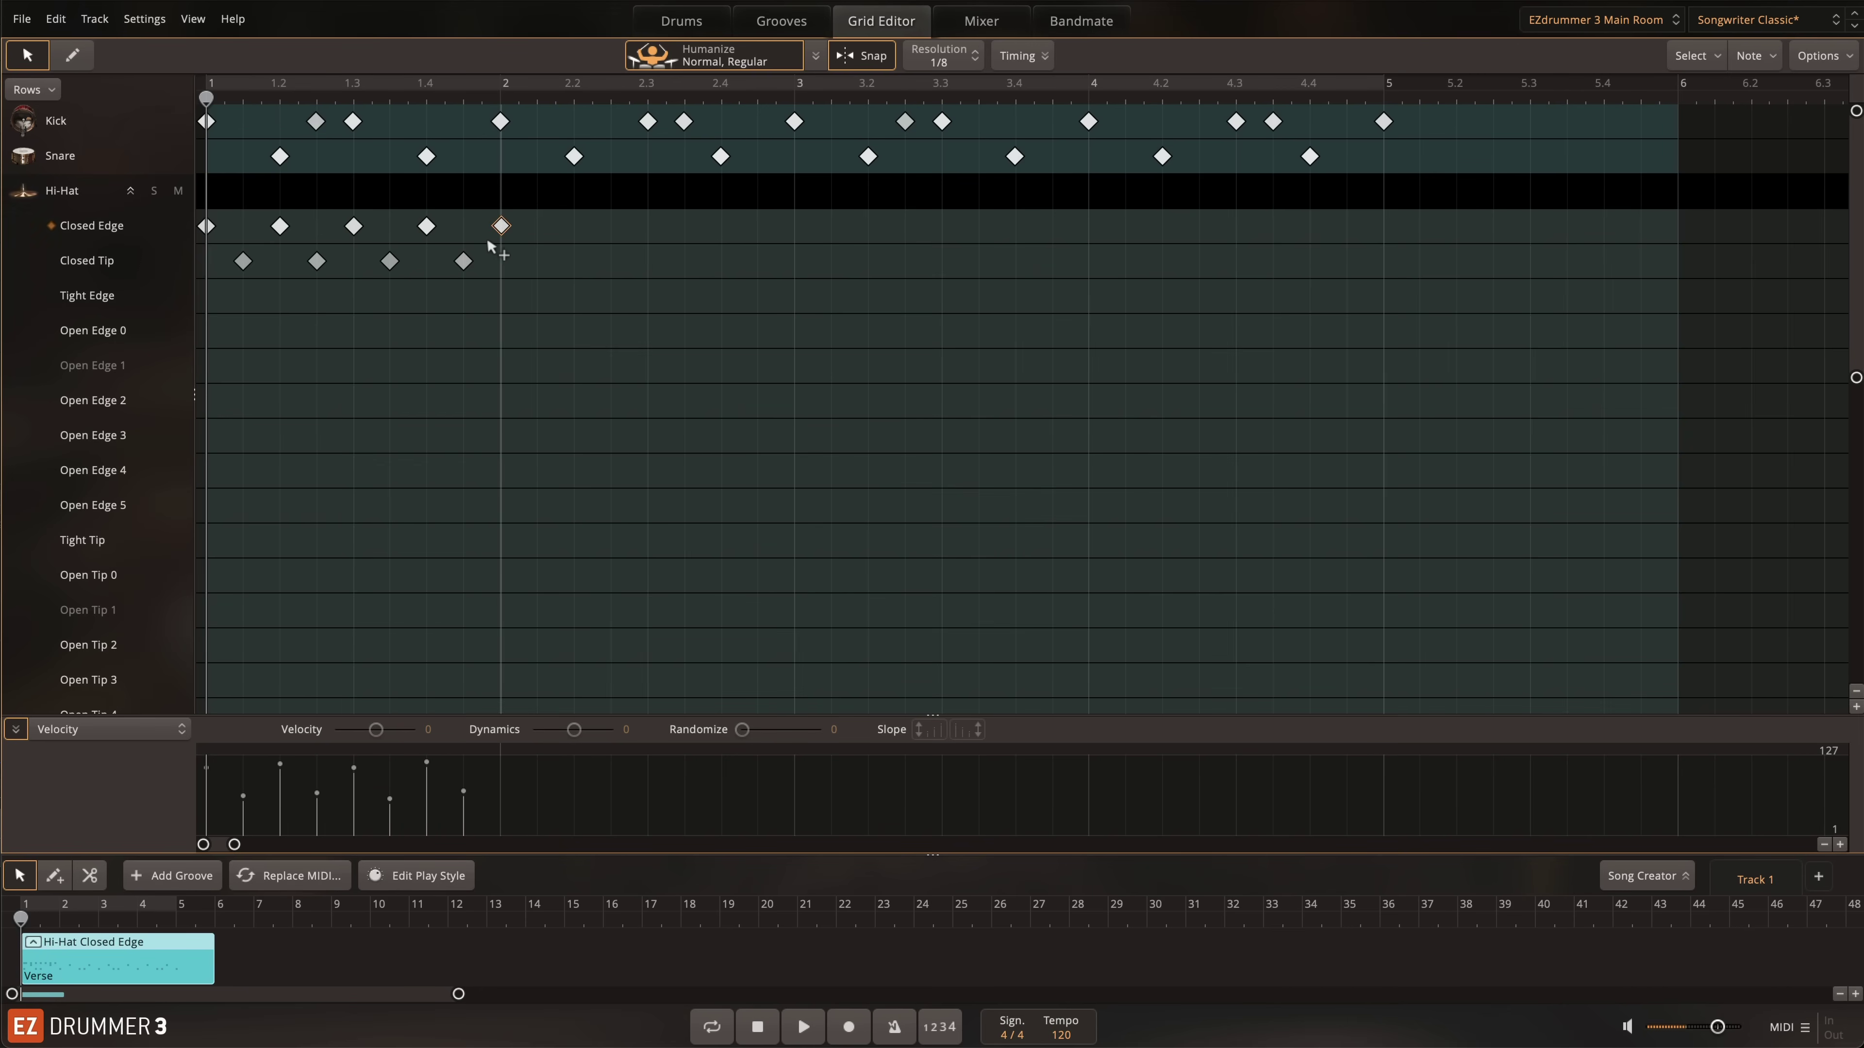
- Extend the alternating hi-hat pattern to the groove's end and audition it
click(131, 190)
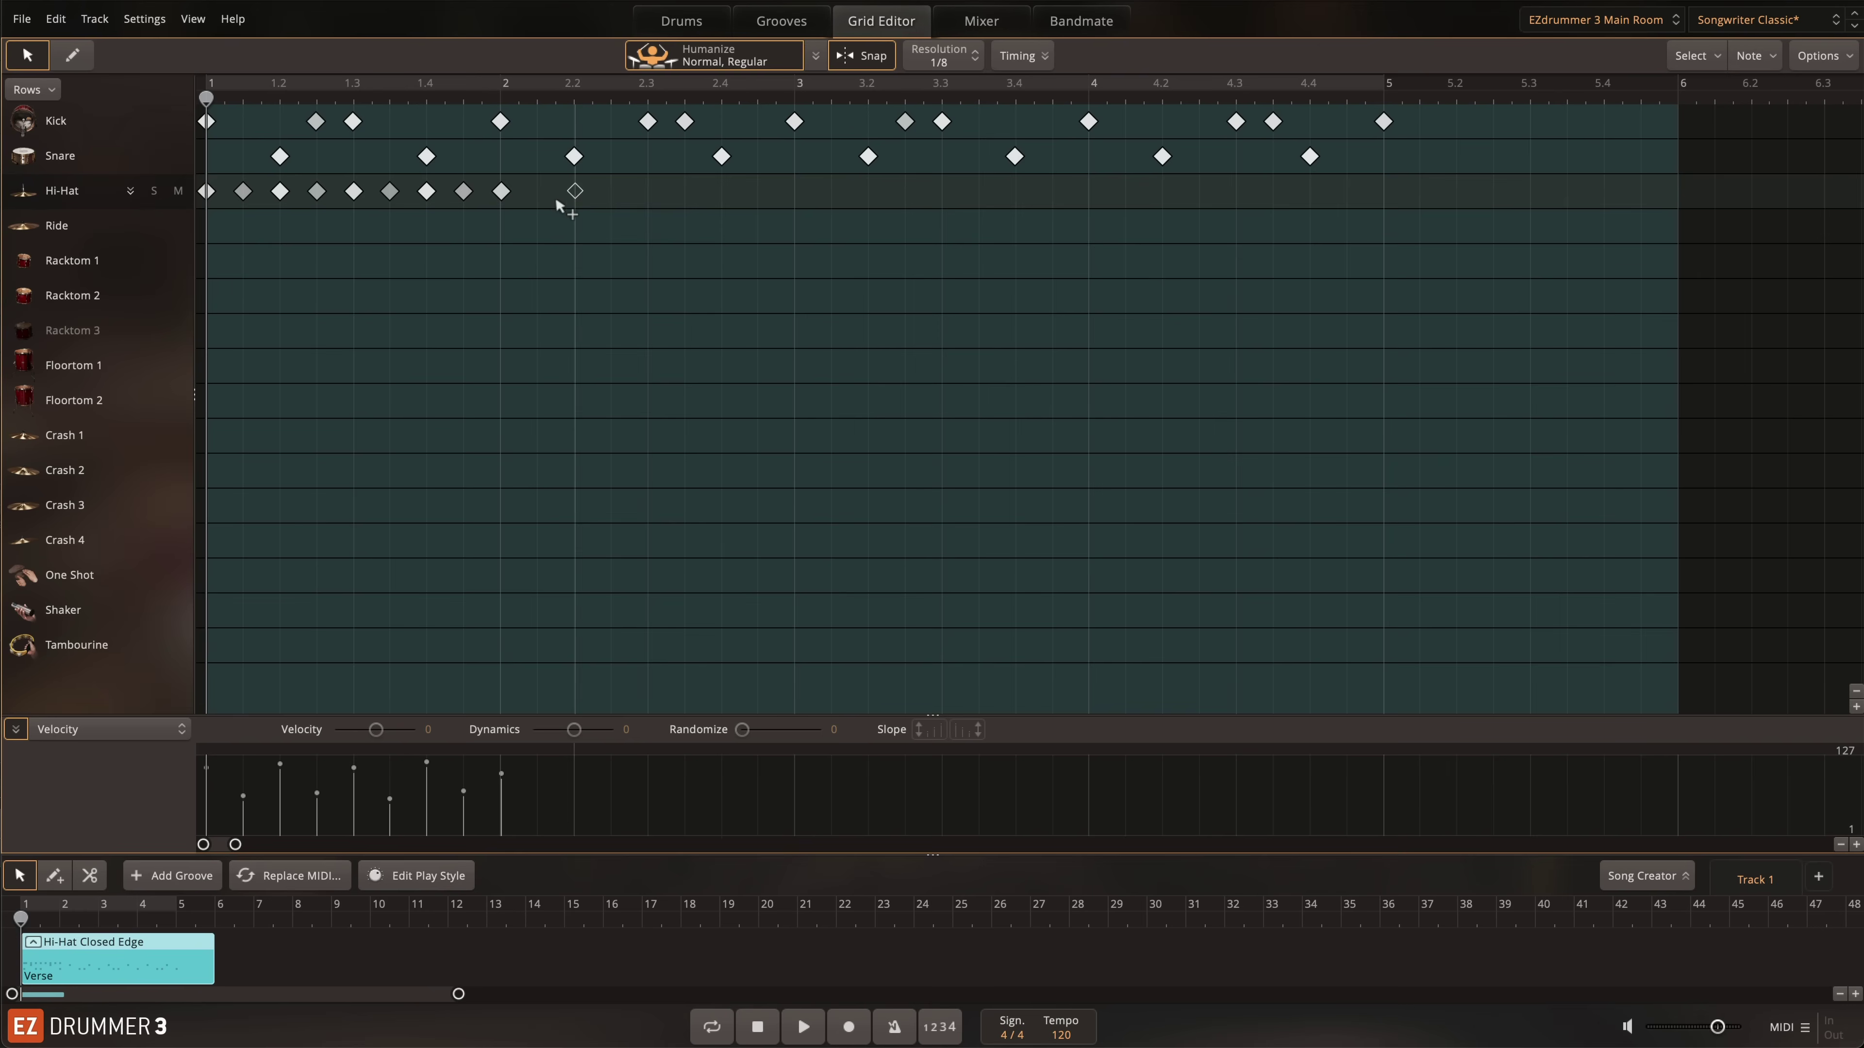
drag(538, 192, 1386, 206)
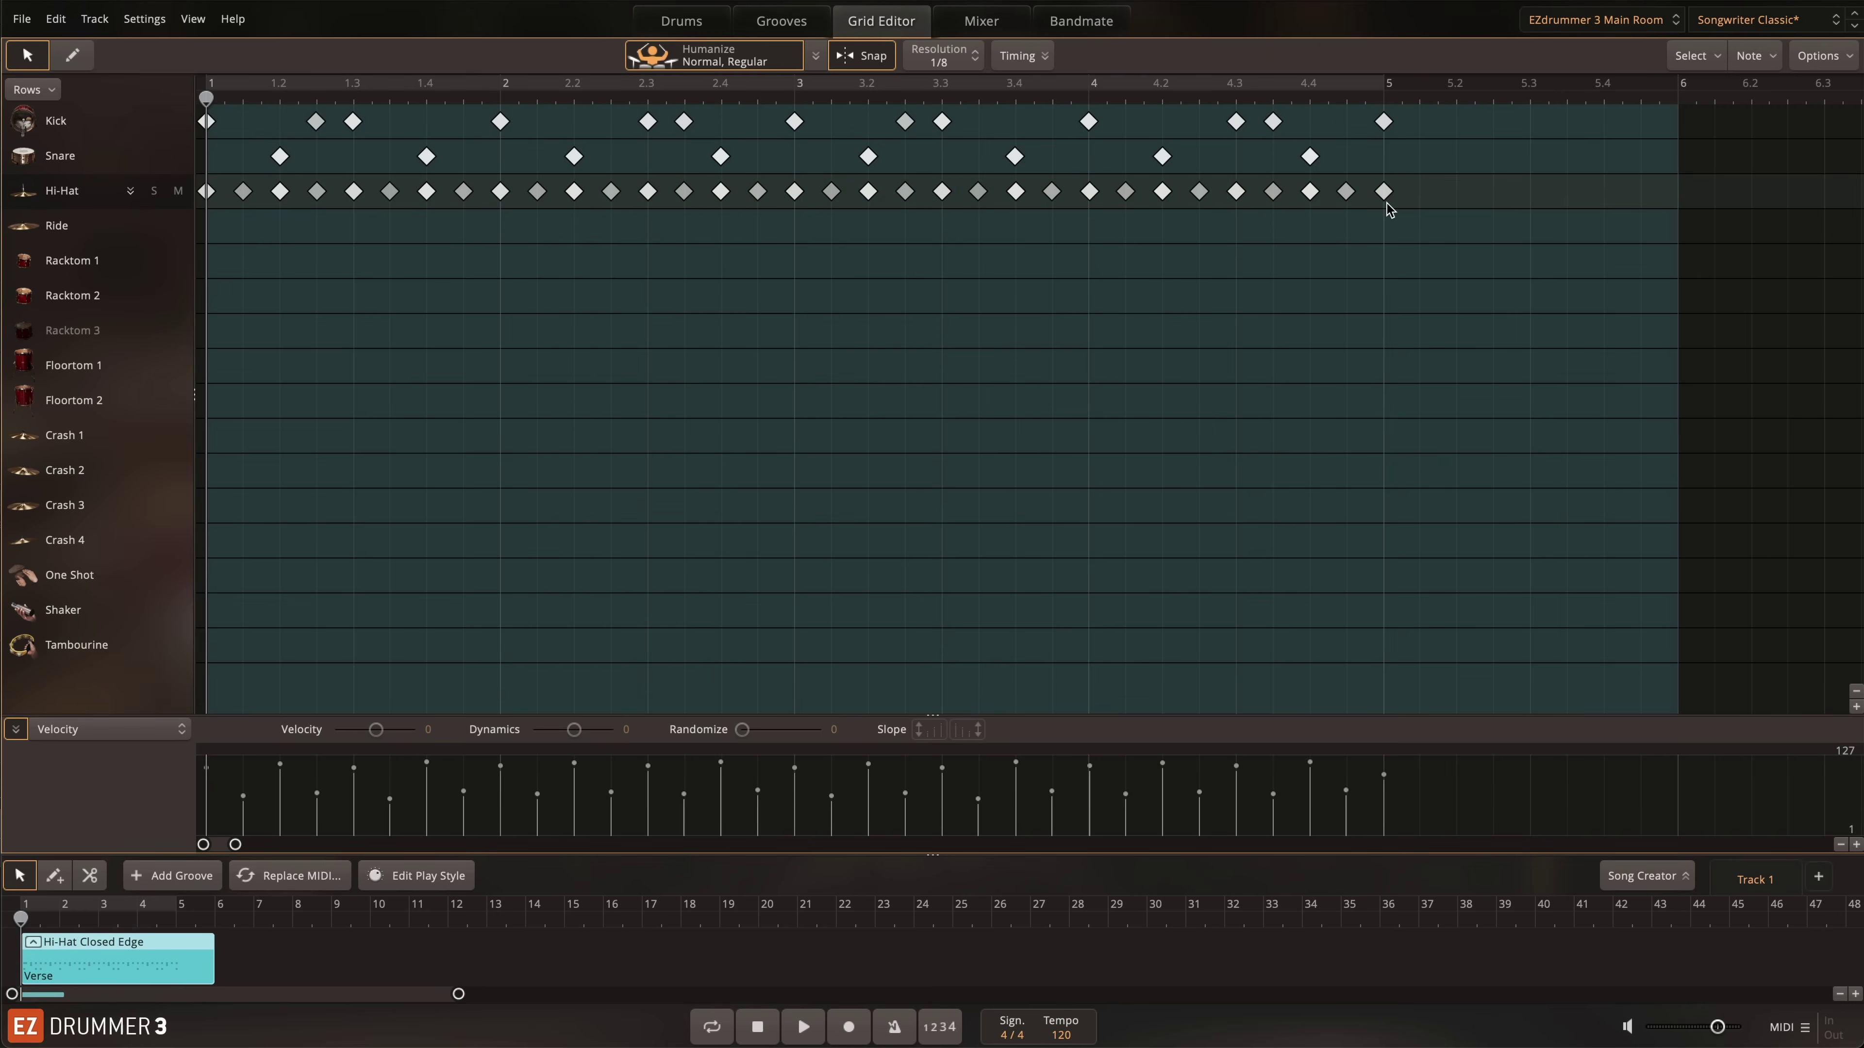
click(133, 192)
key(space)
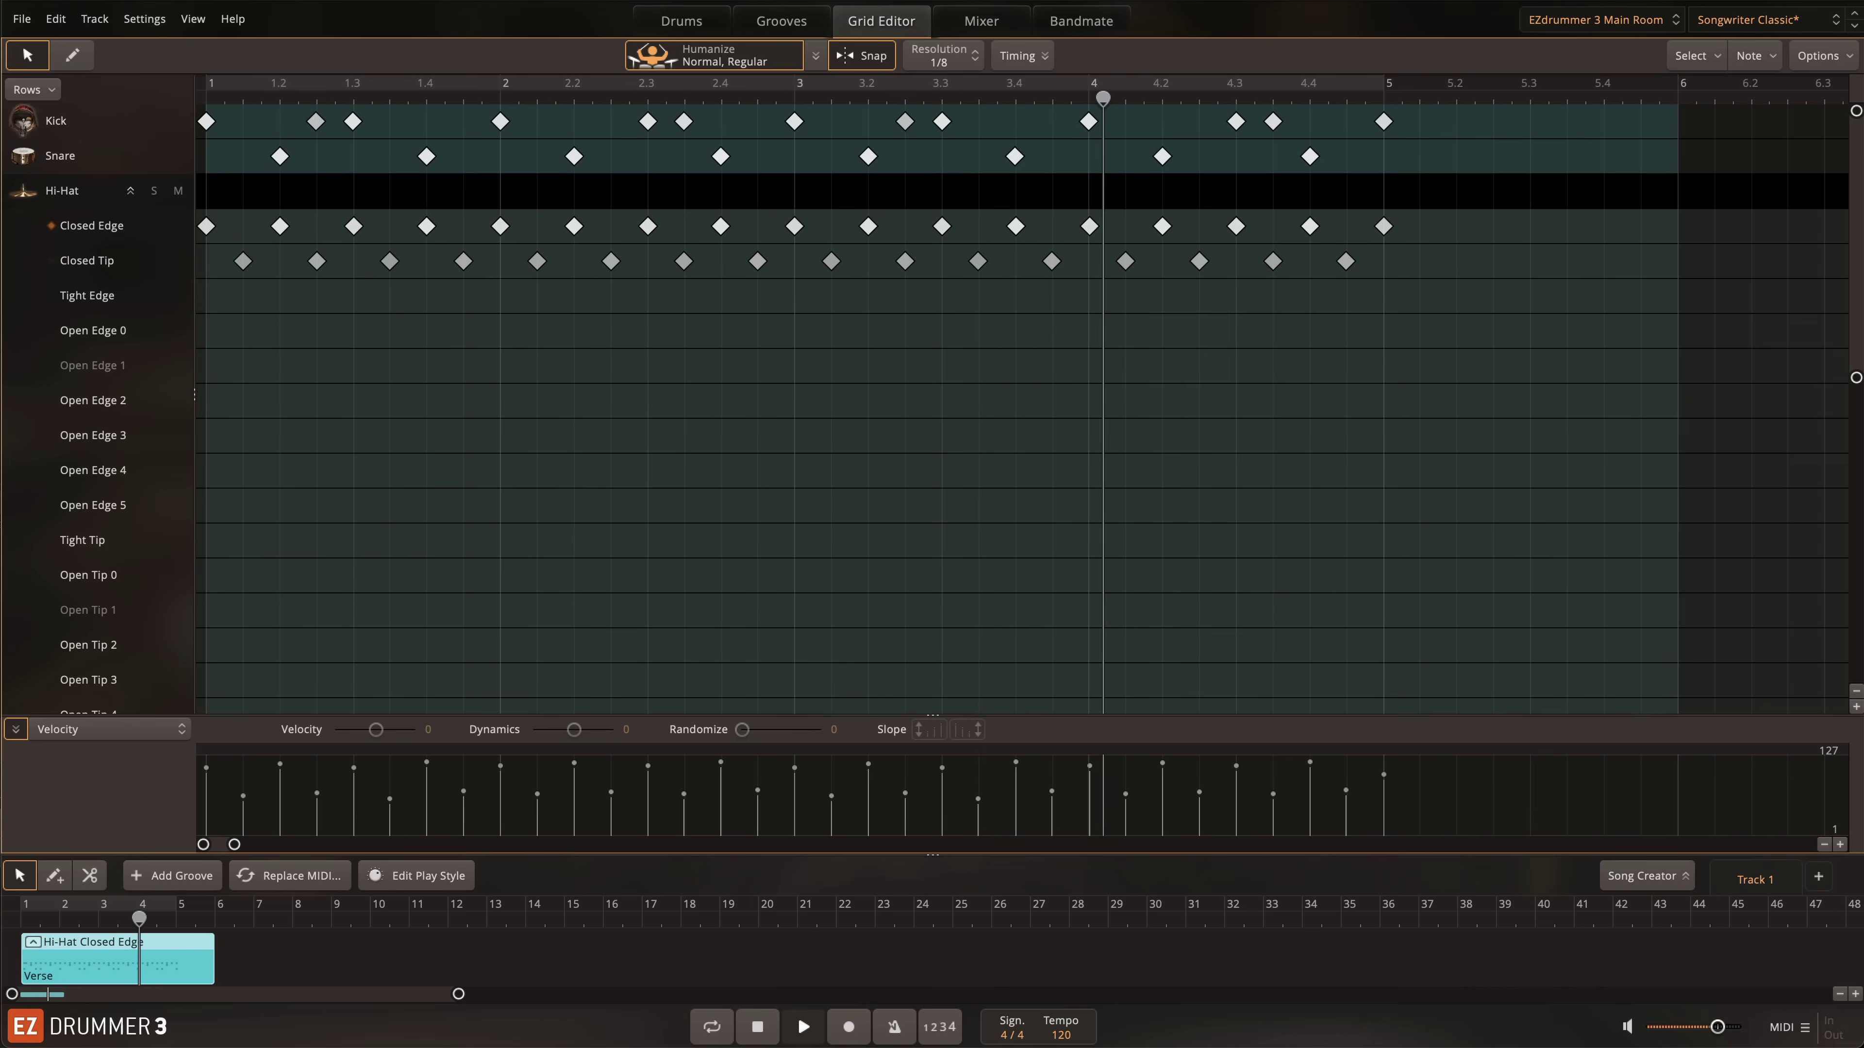
key(space)
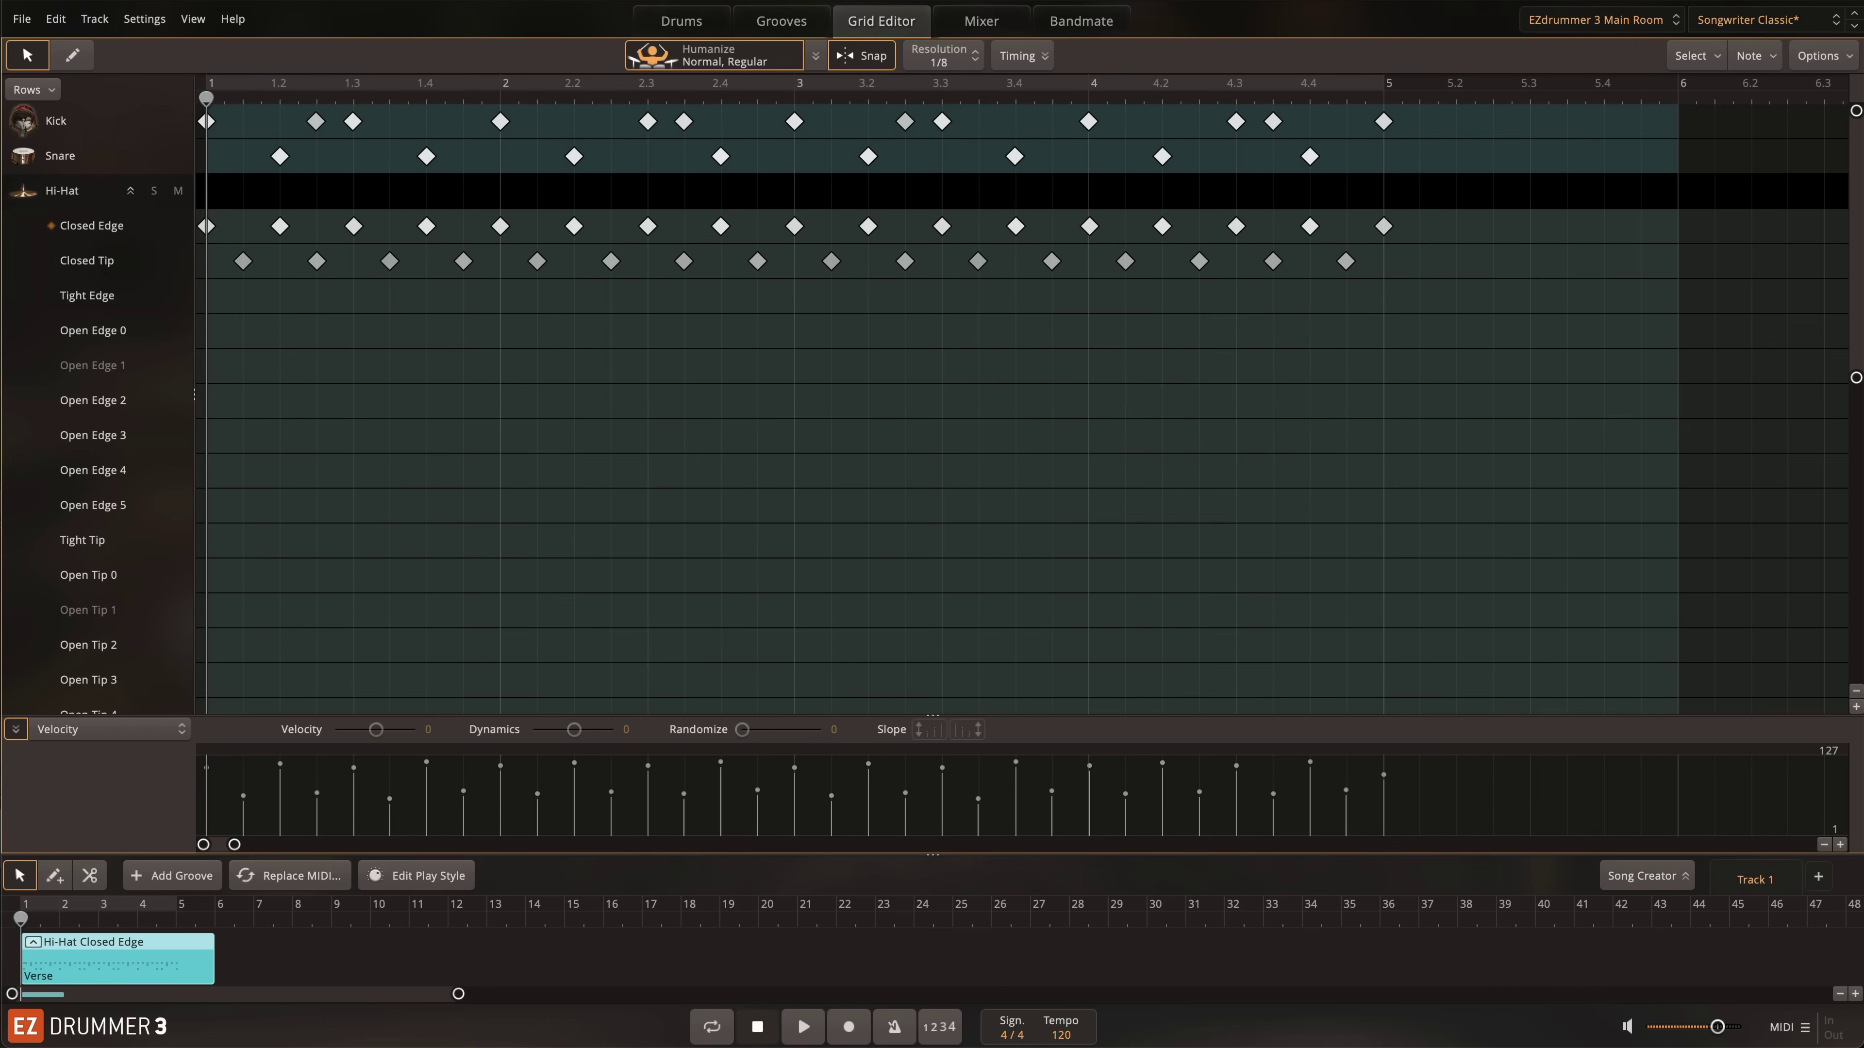
- Try Soft and Hard velocity styles, settling on Regular for the hi-hat pattern
click(816, 57)
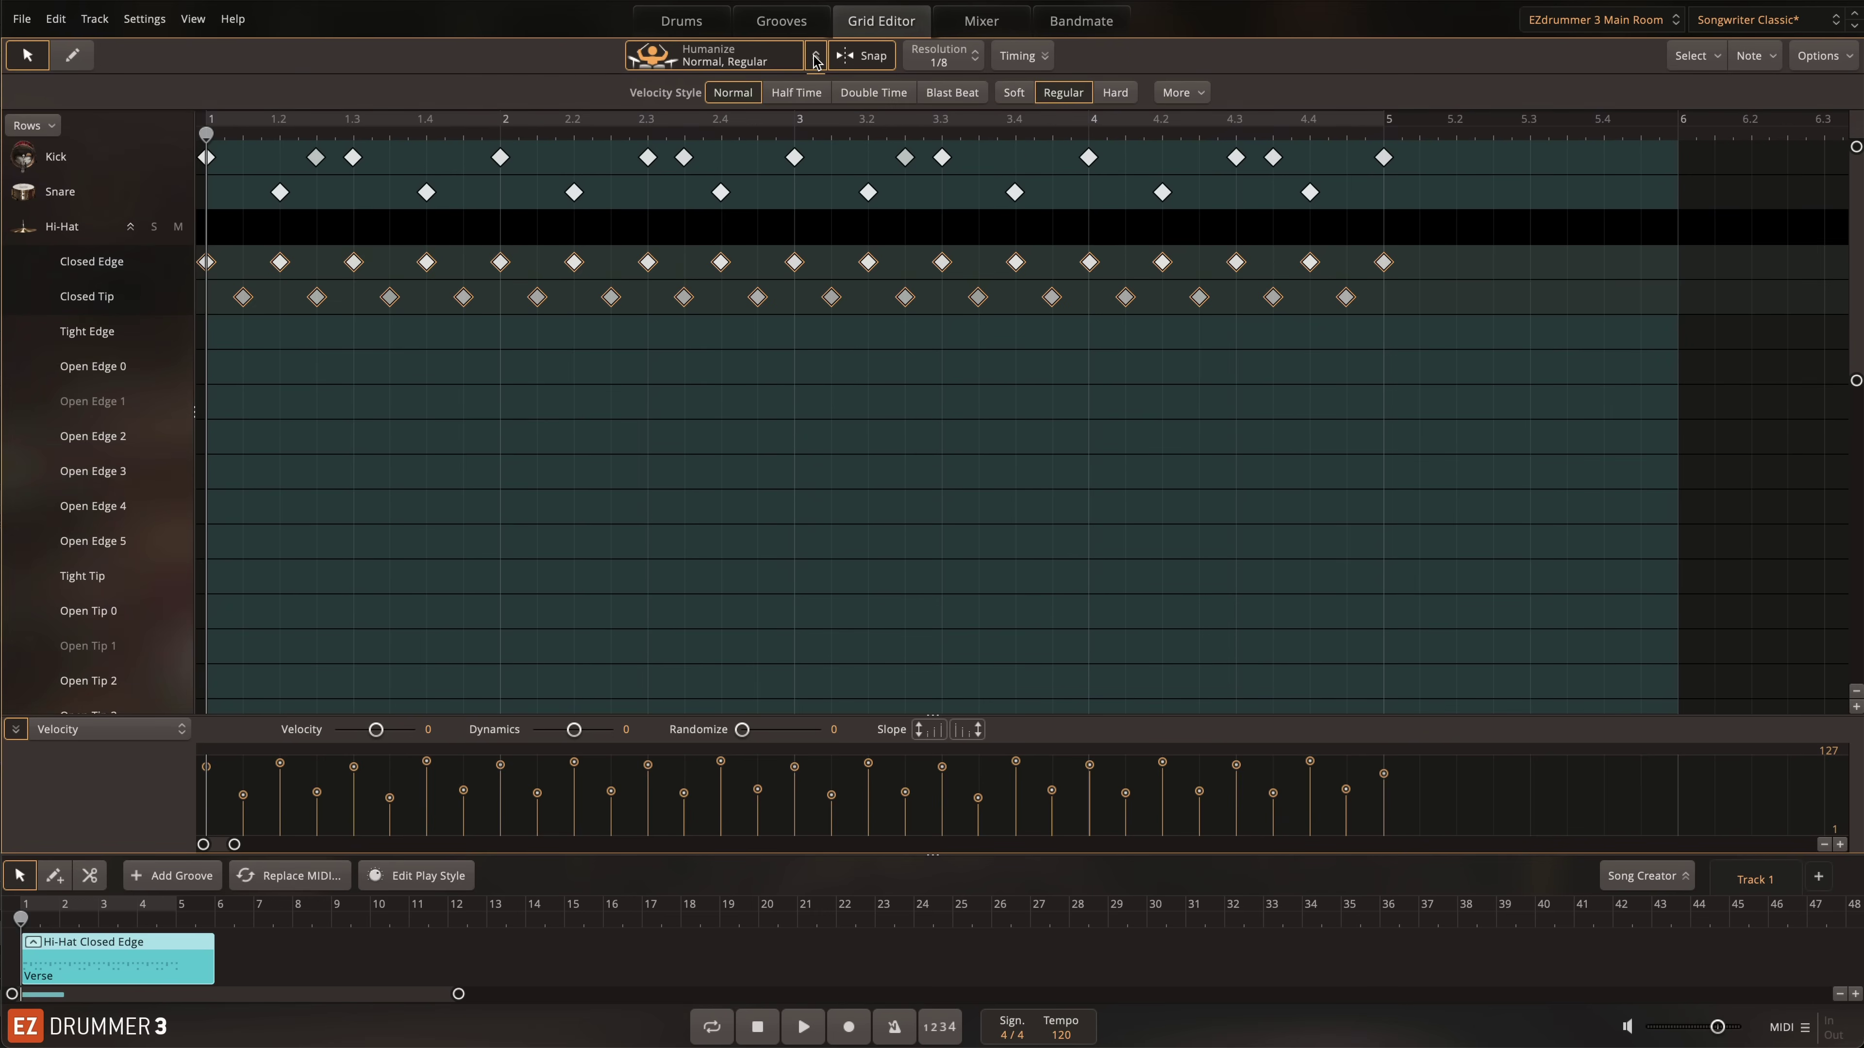
click(1016, 93)
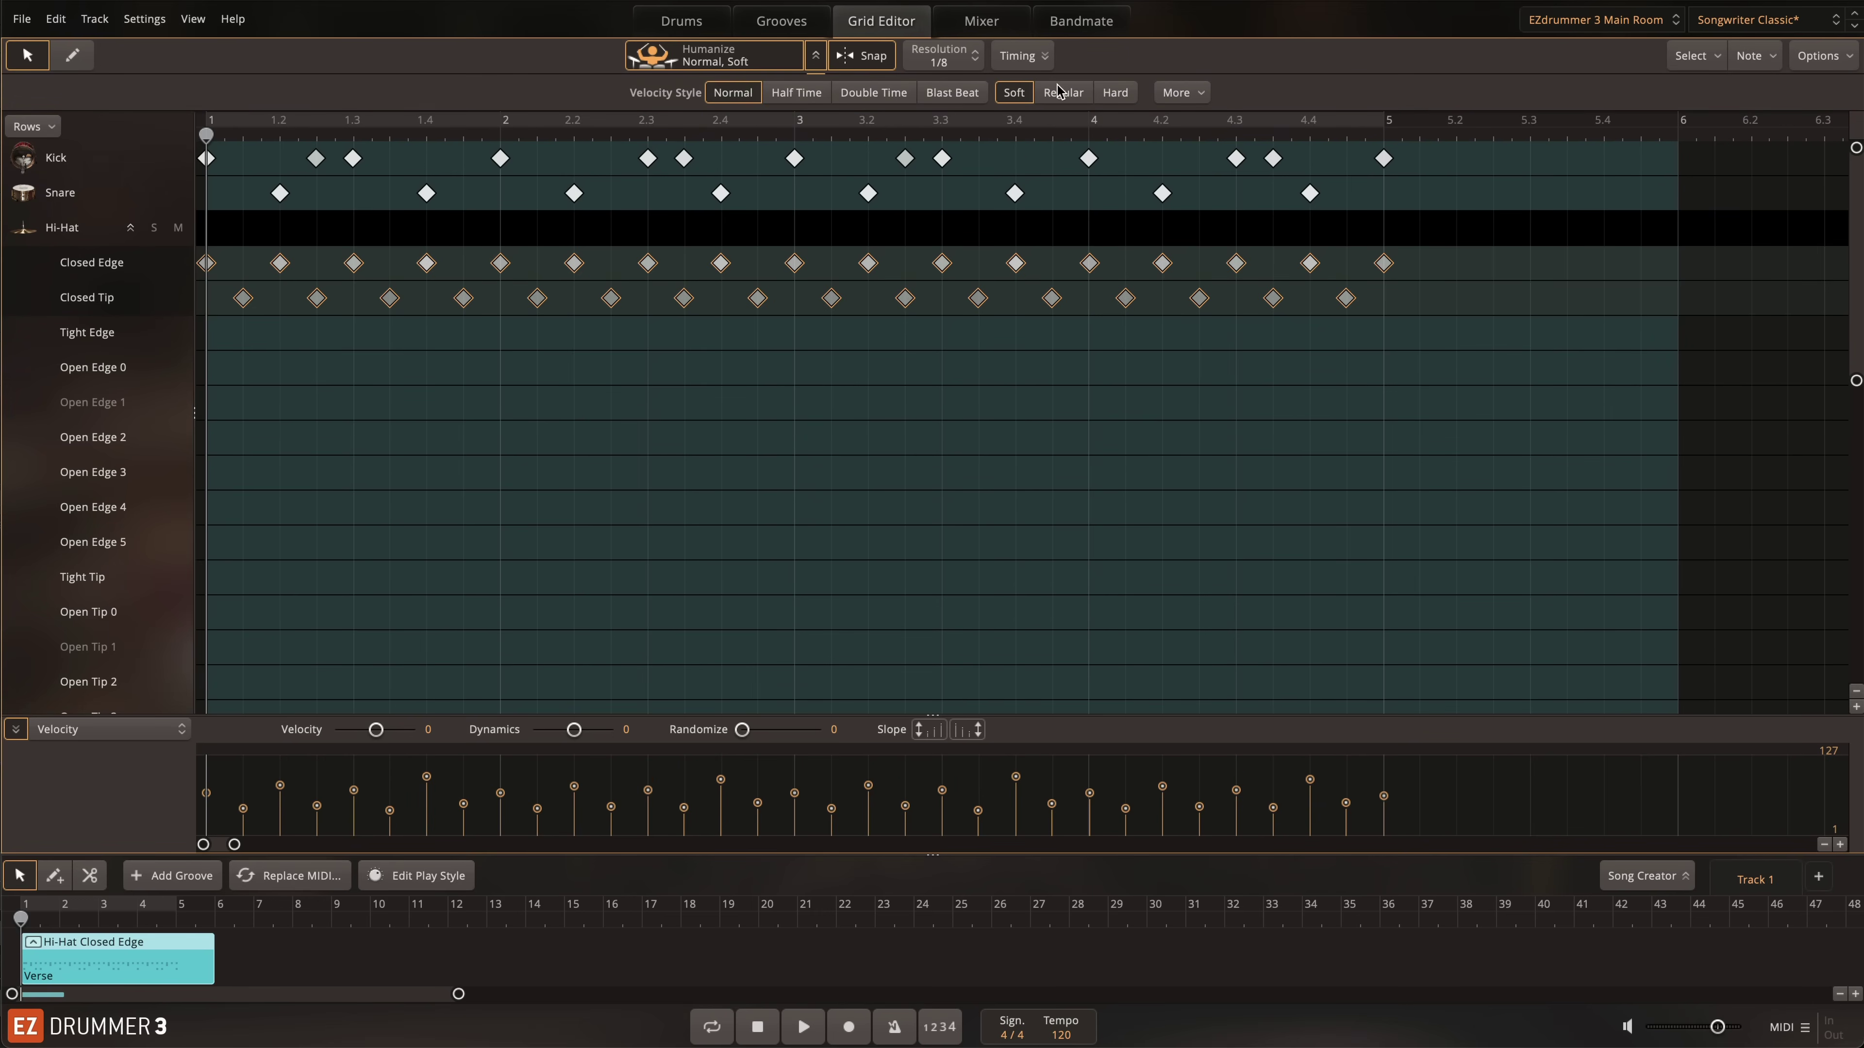
click(1122, 94)
click(1061, 98)
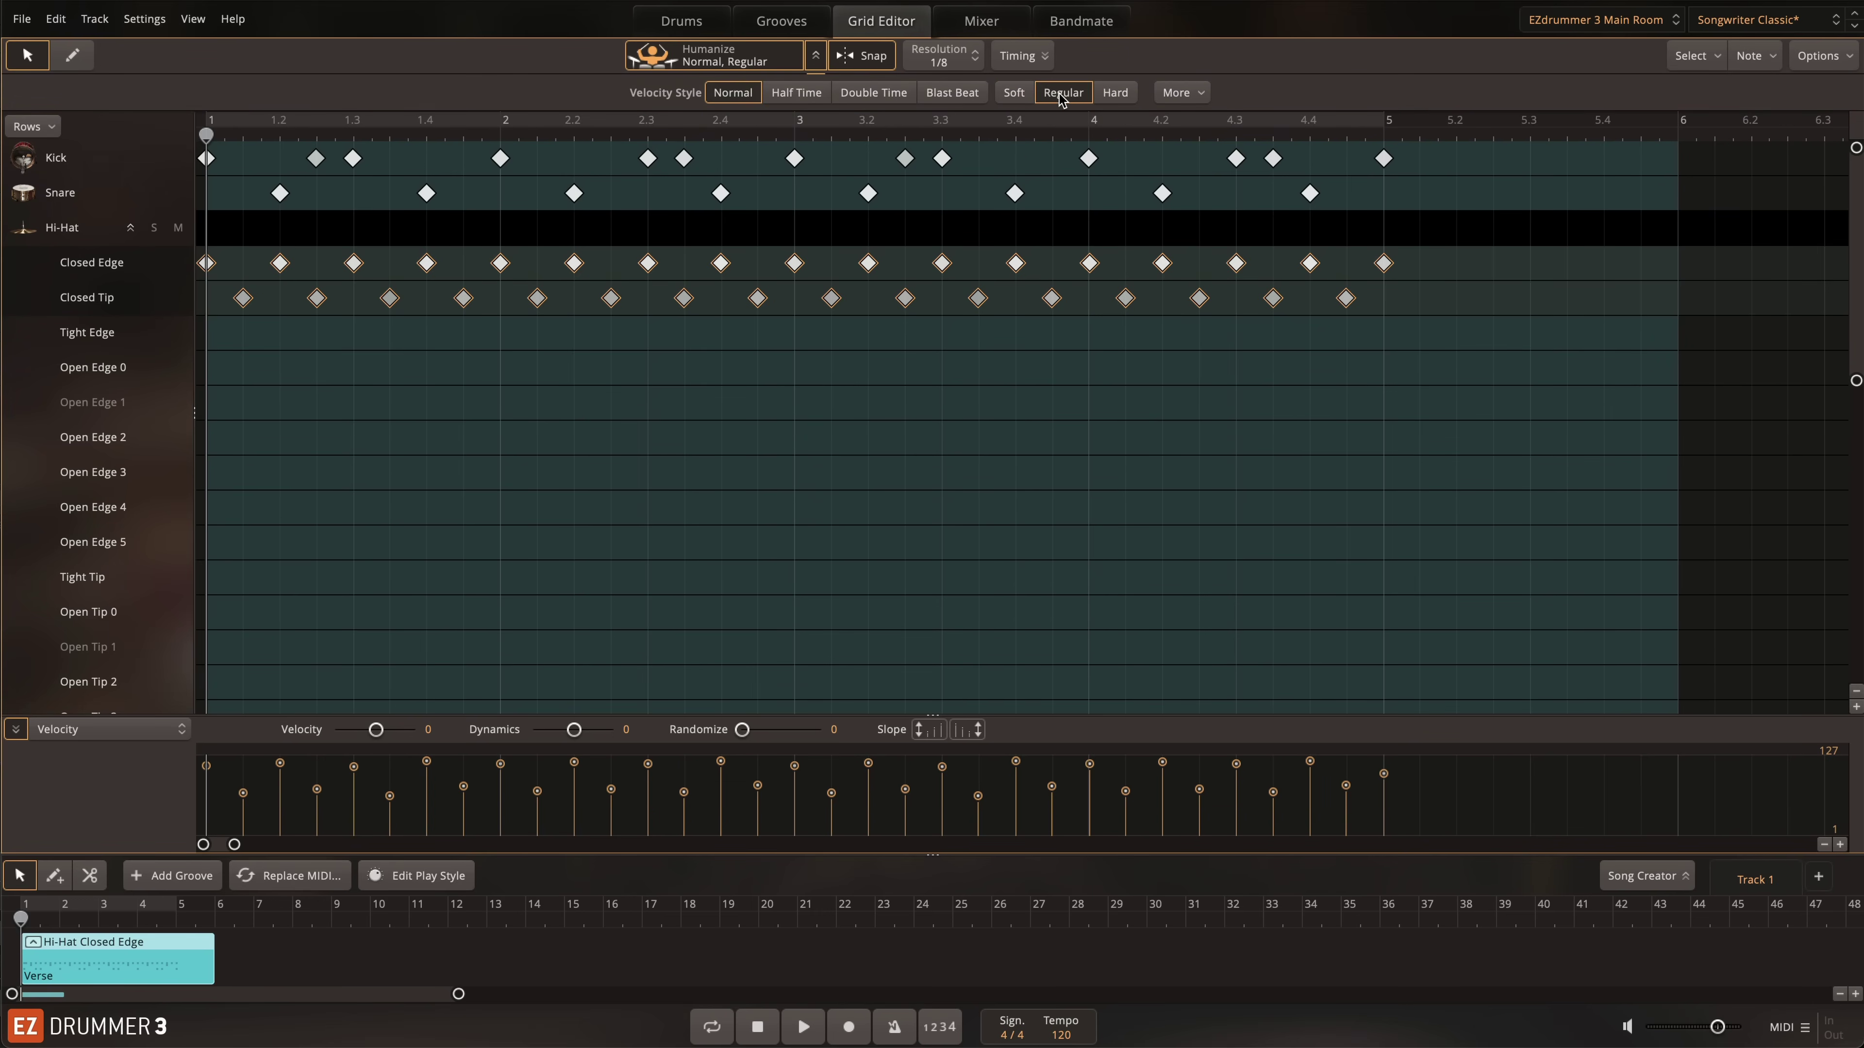